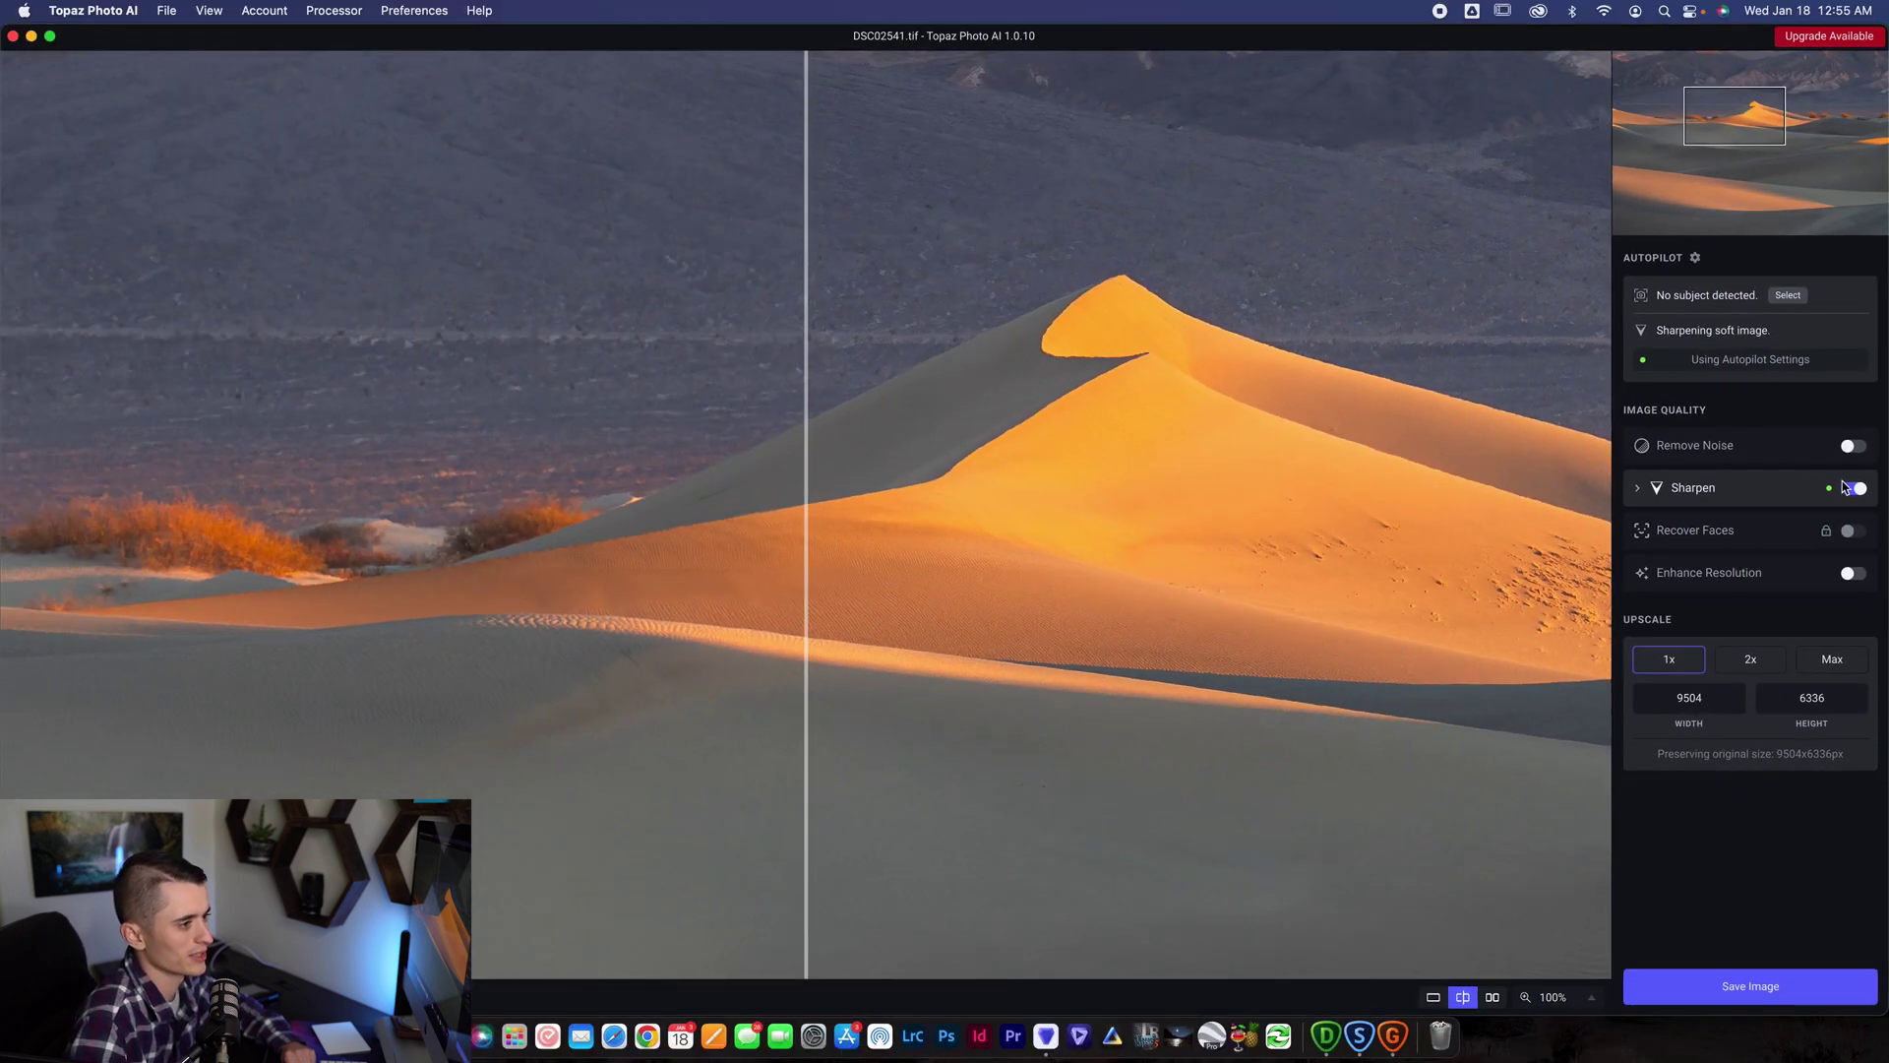
Step: Disable Sharpen and enable Remove Noise in Normal mode at Strength 3, Detail 33
click(1832, 468)
click(1712, 447)
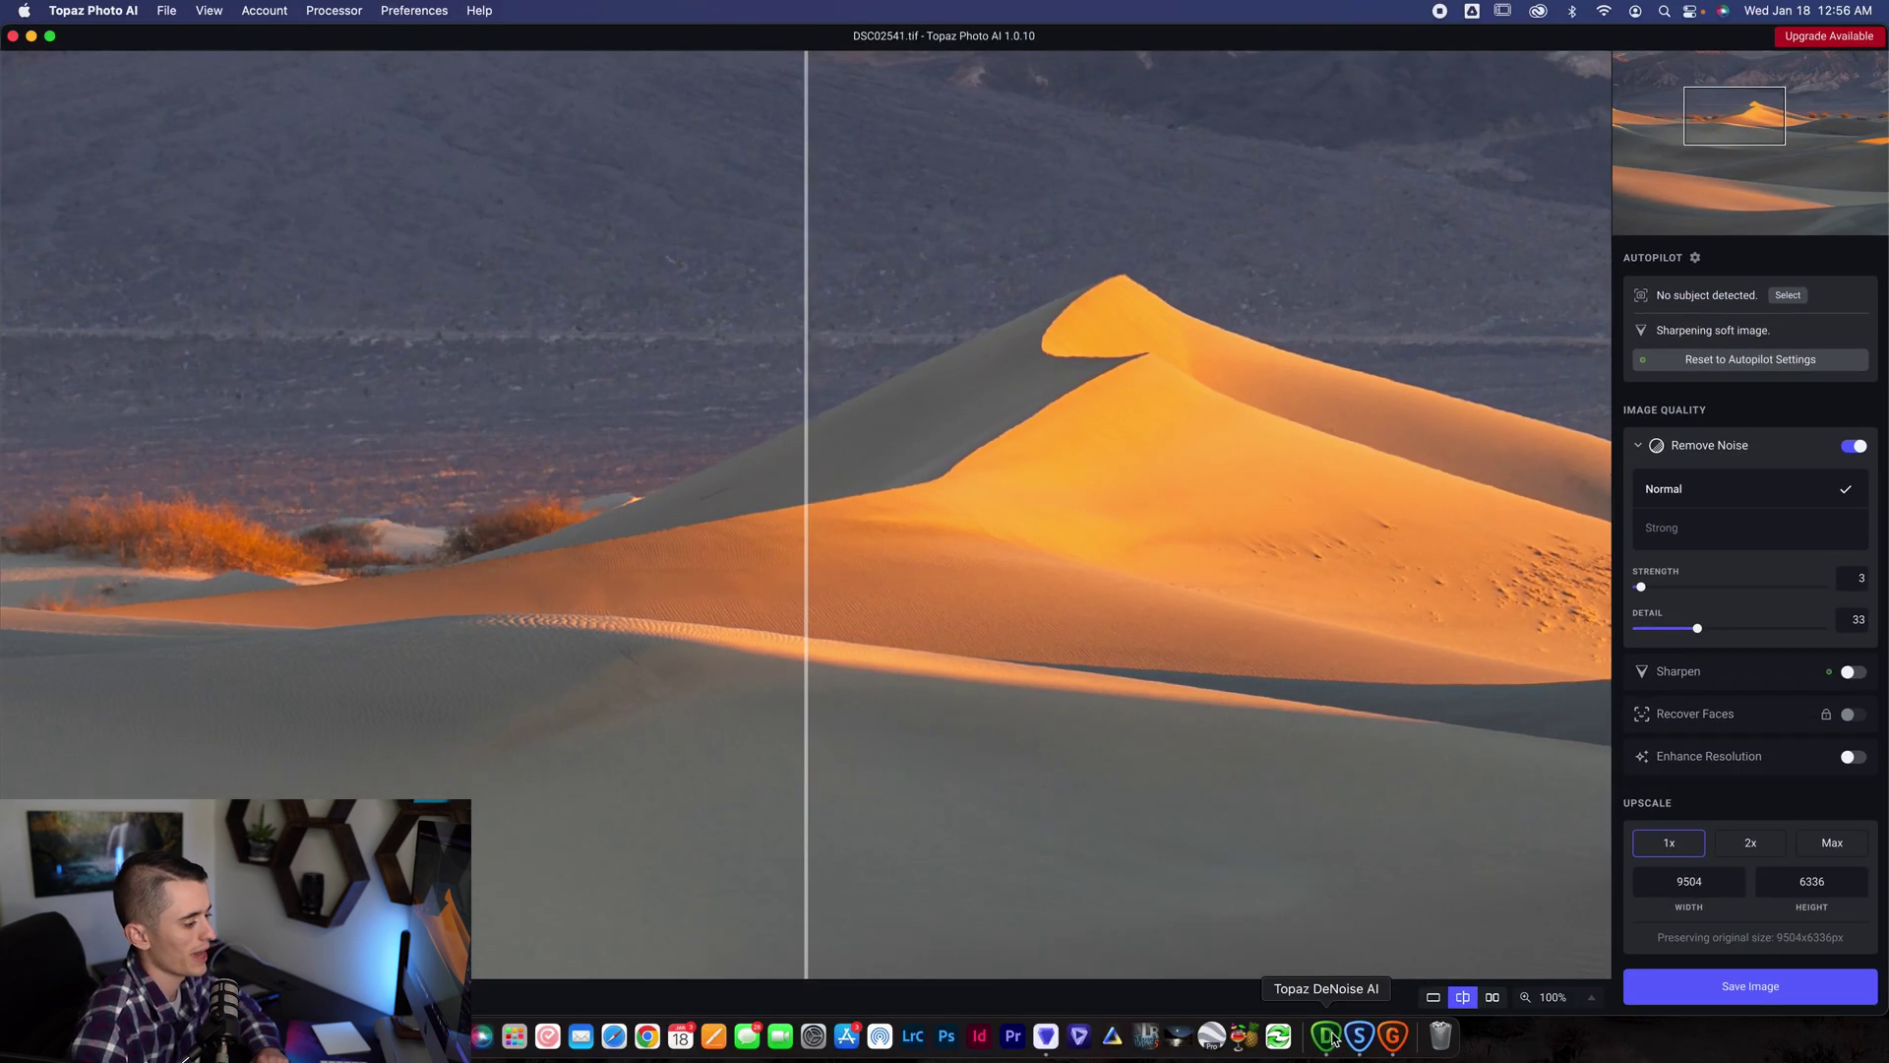
Step: Bring up the dune photo in DeNoise AI and show four model previews side by side
click(1324, 1035)
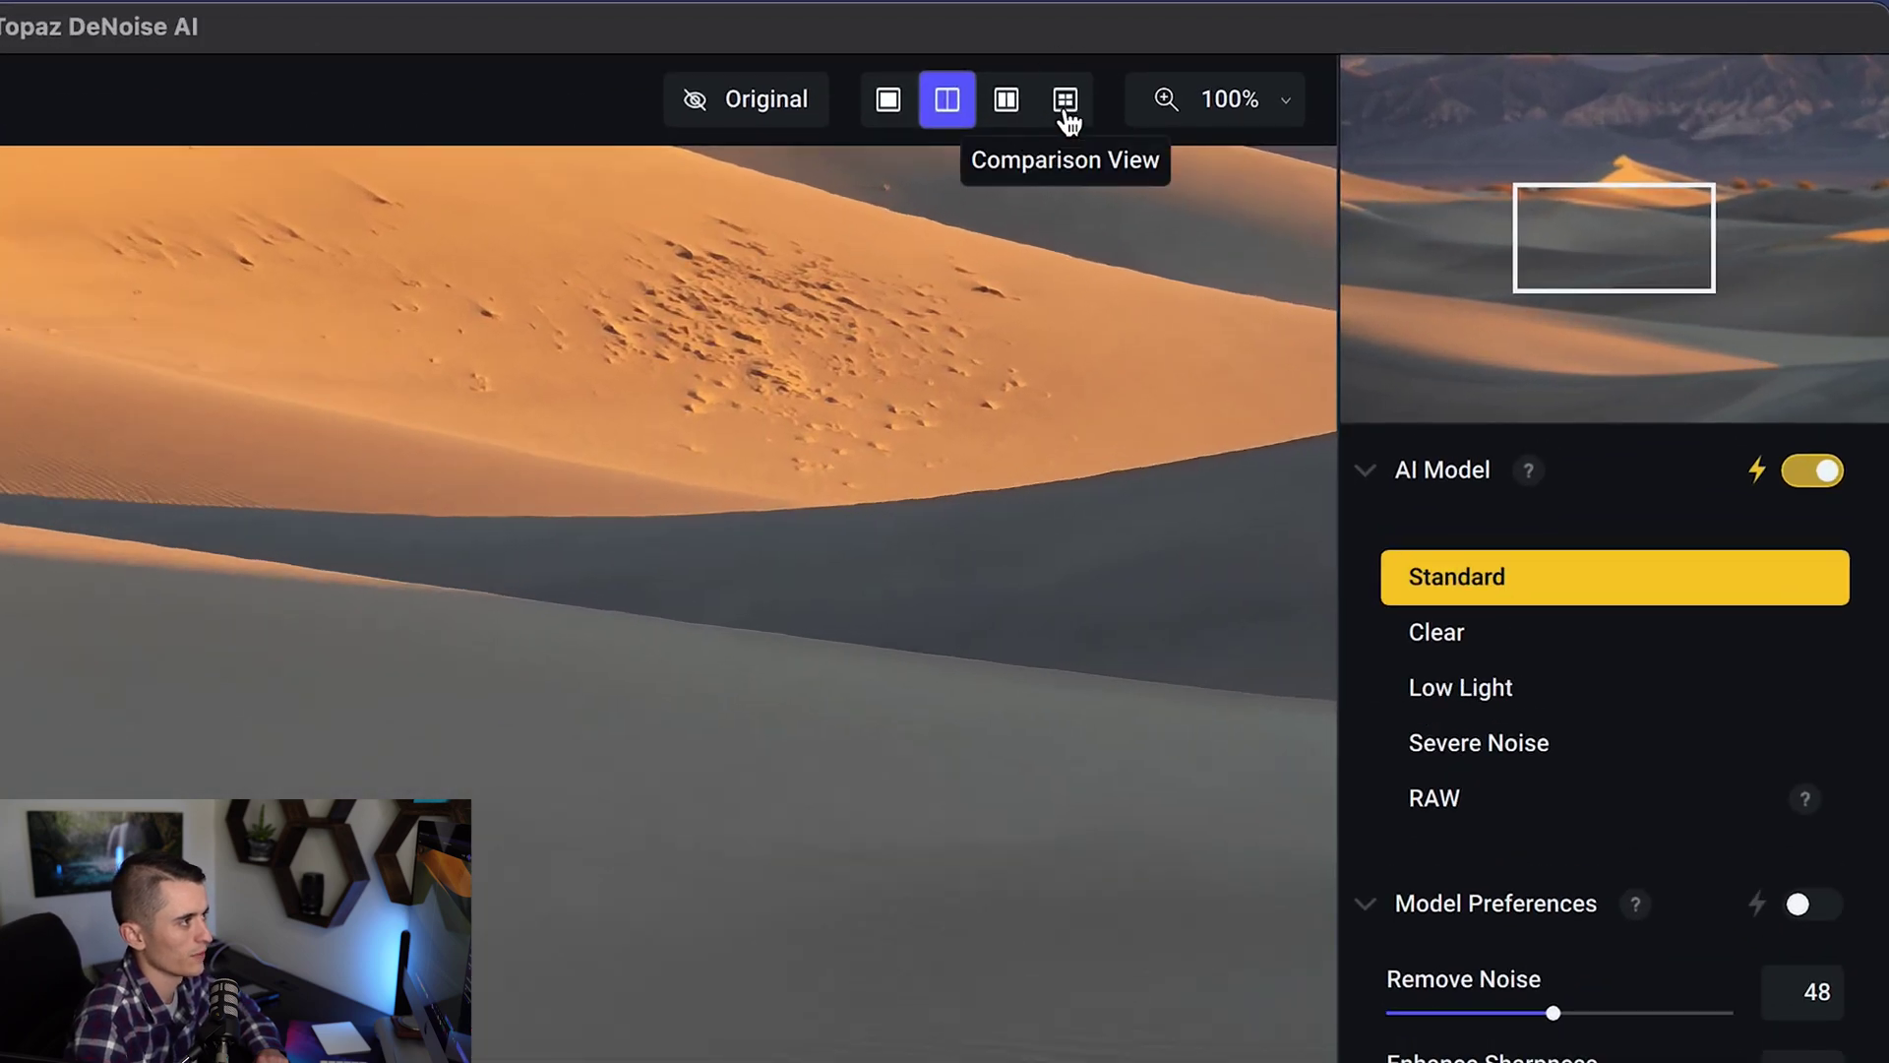
click(1068, 113)
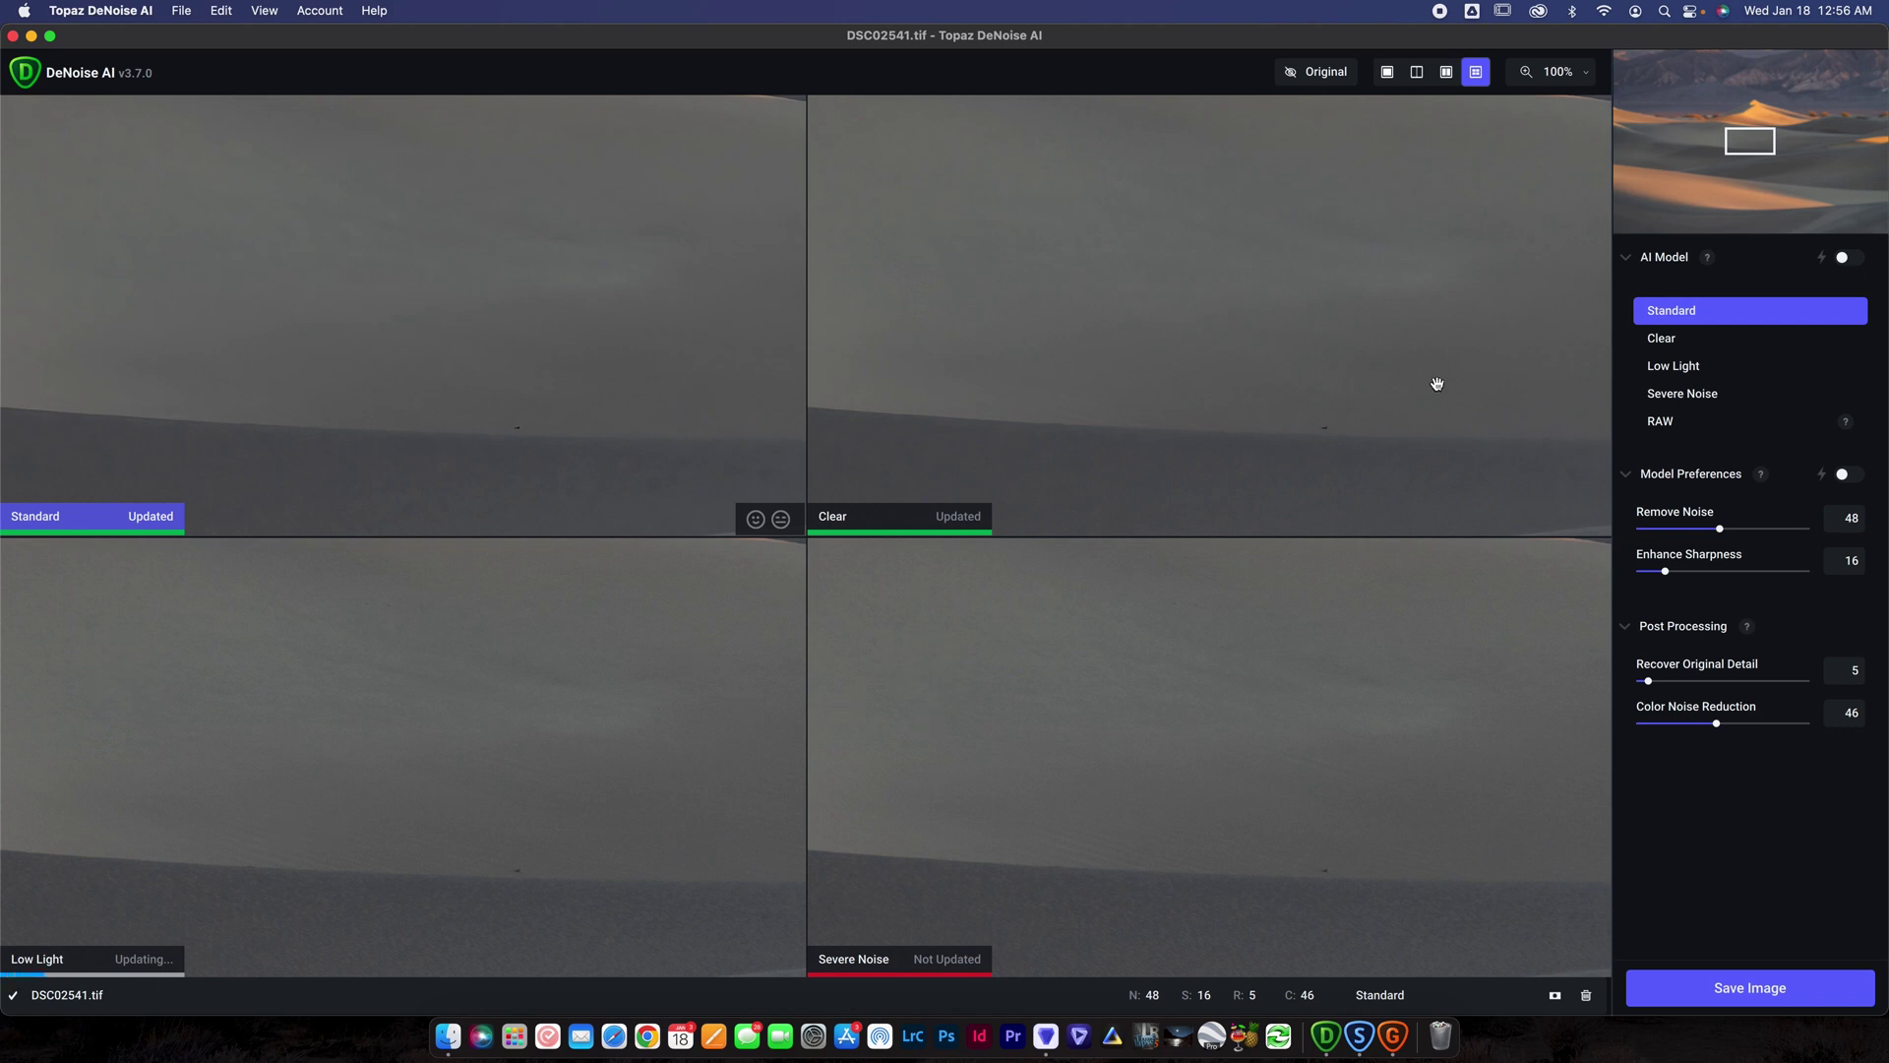
Step: Center the four previews on the sunlit dune ridge and zoom them to 200%
drag(1759, 148, 1758, 118)
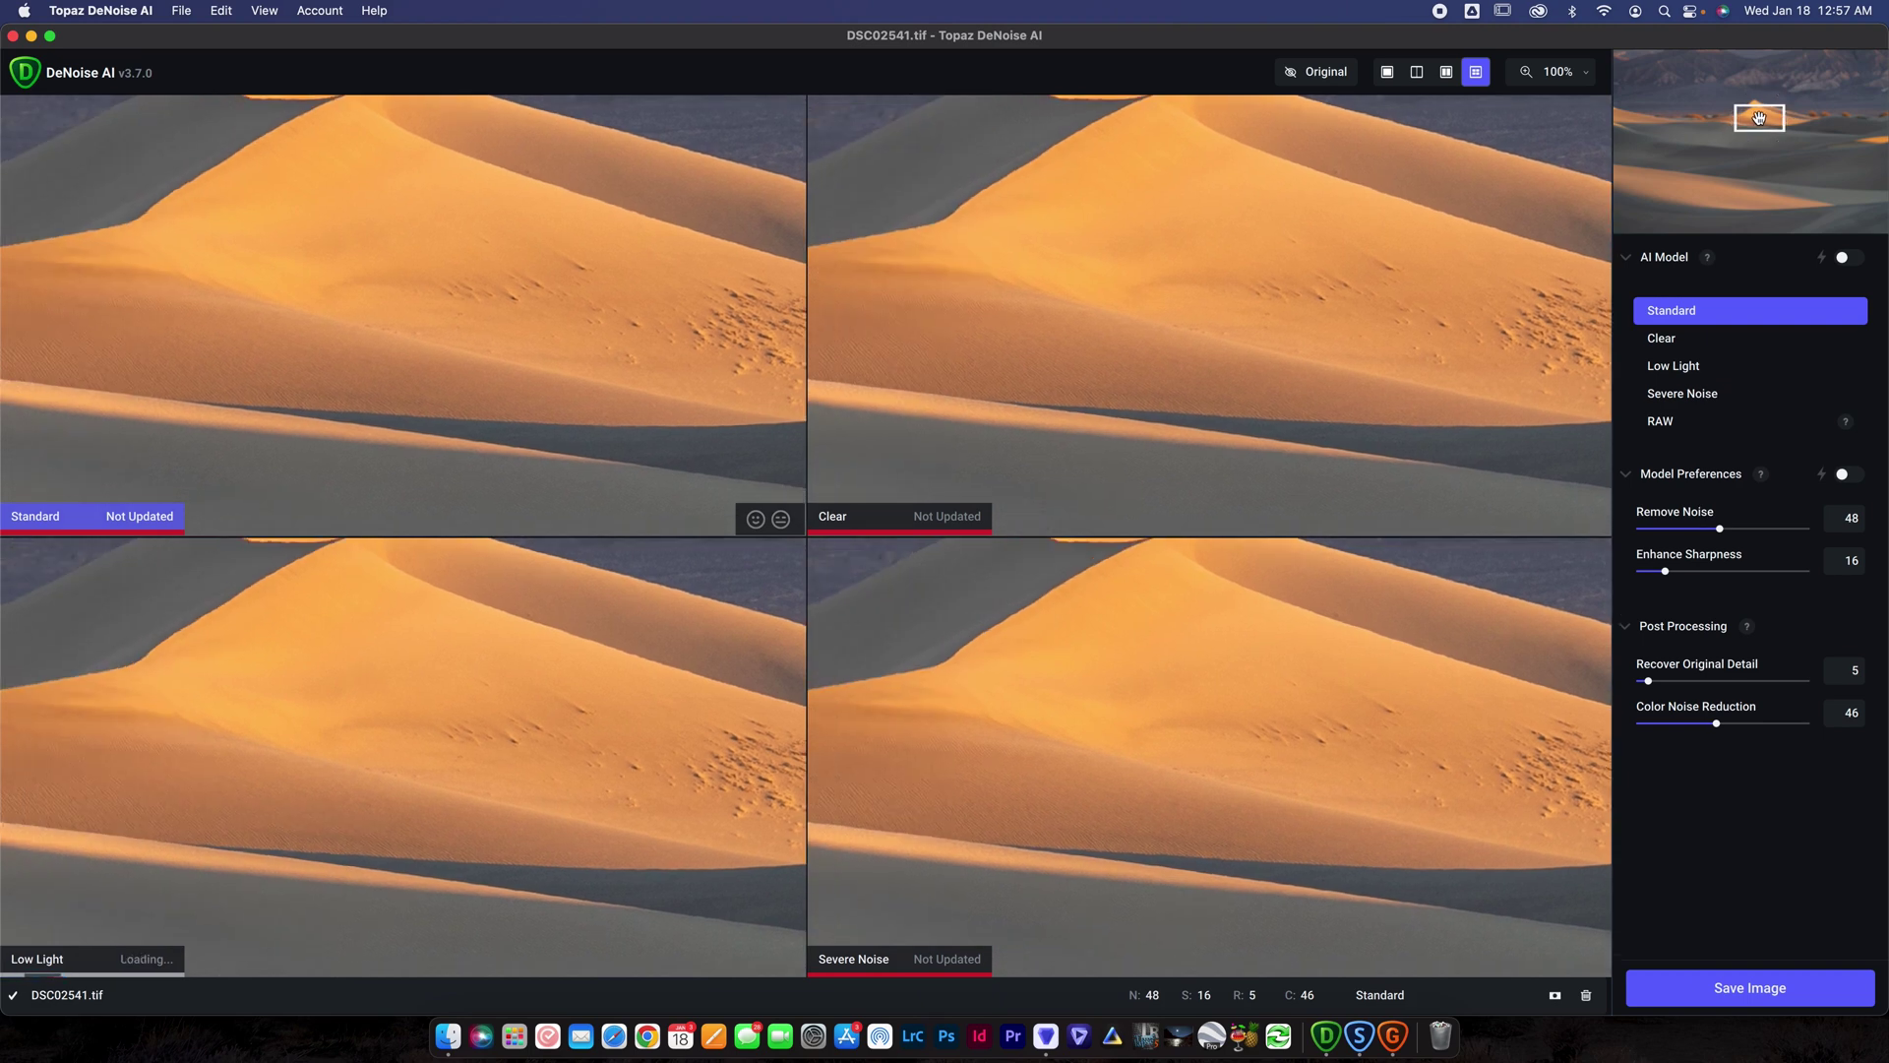
click(1584, 74)
click(1543, 211)
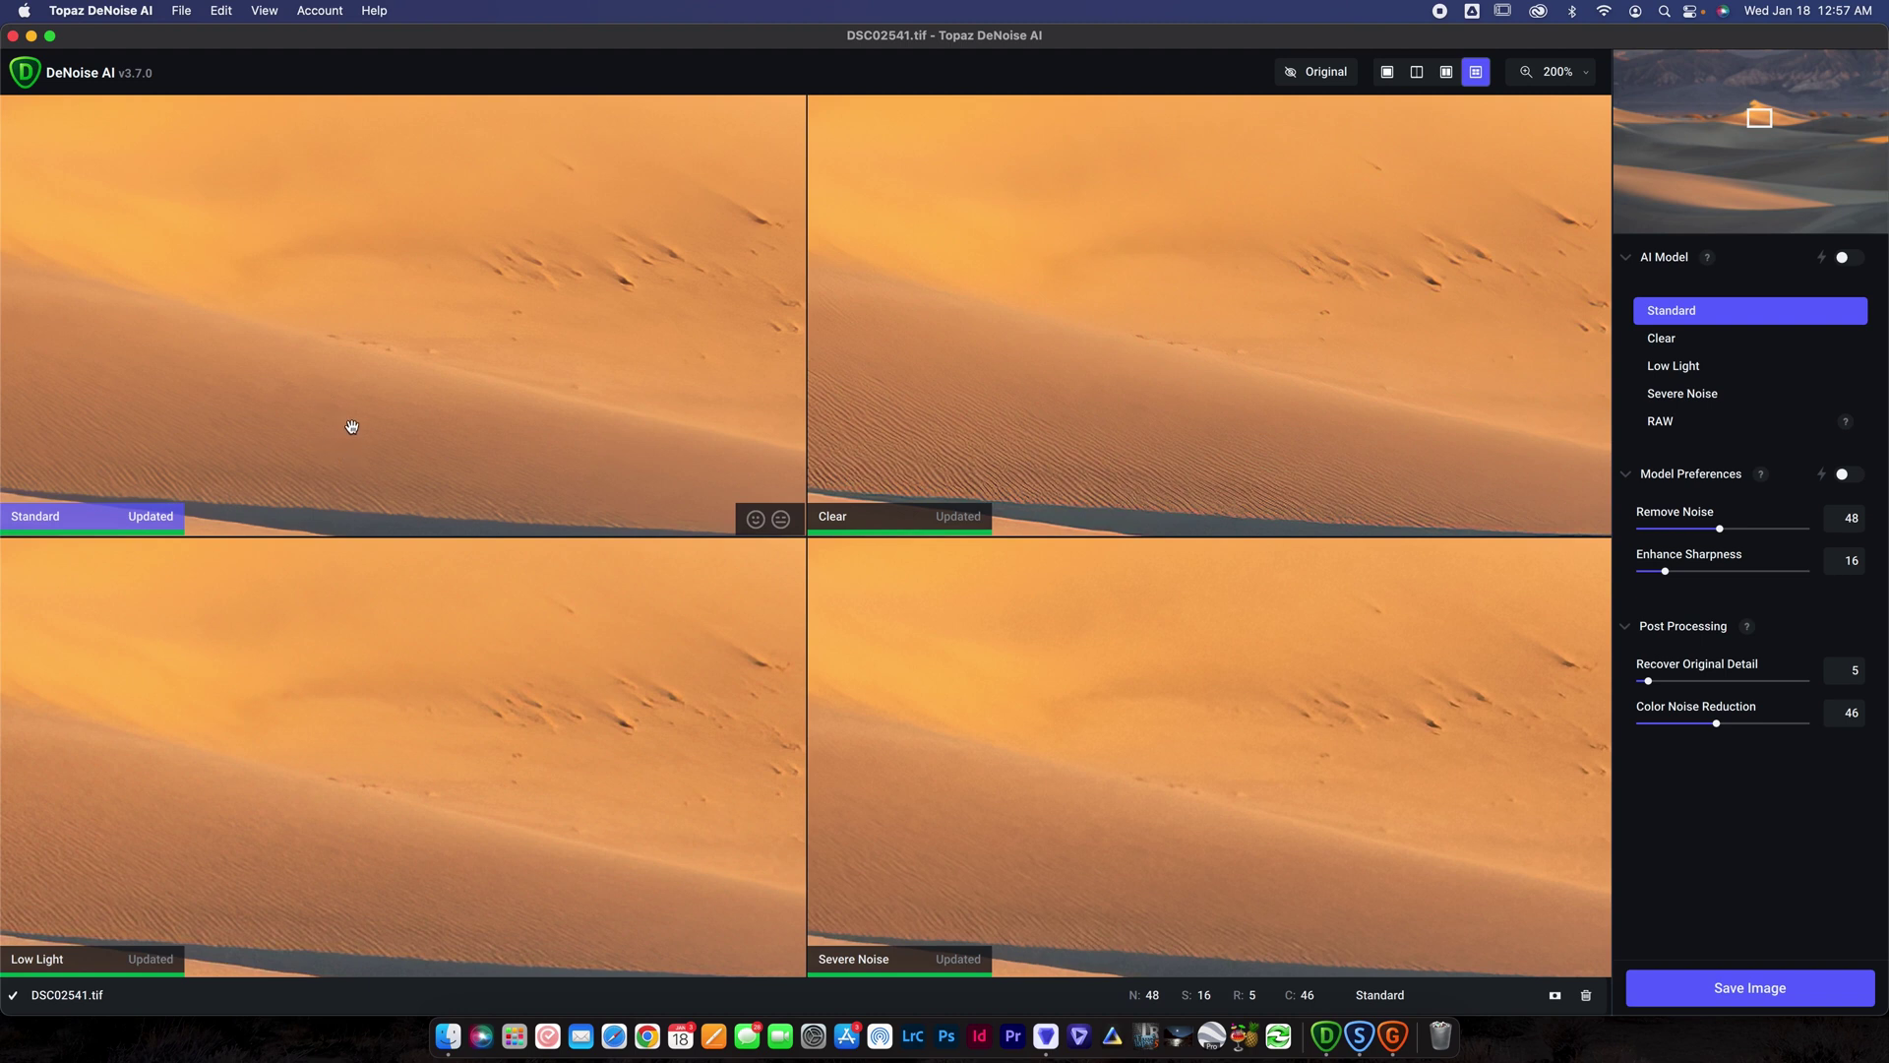
Step: Switch the Clear preview to the Standard model with auto settings
click(1138, 351)
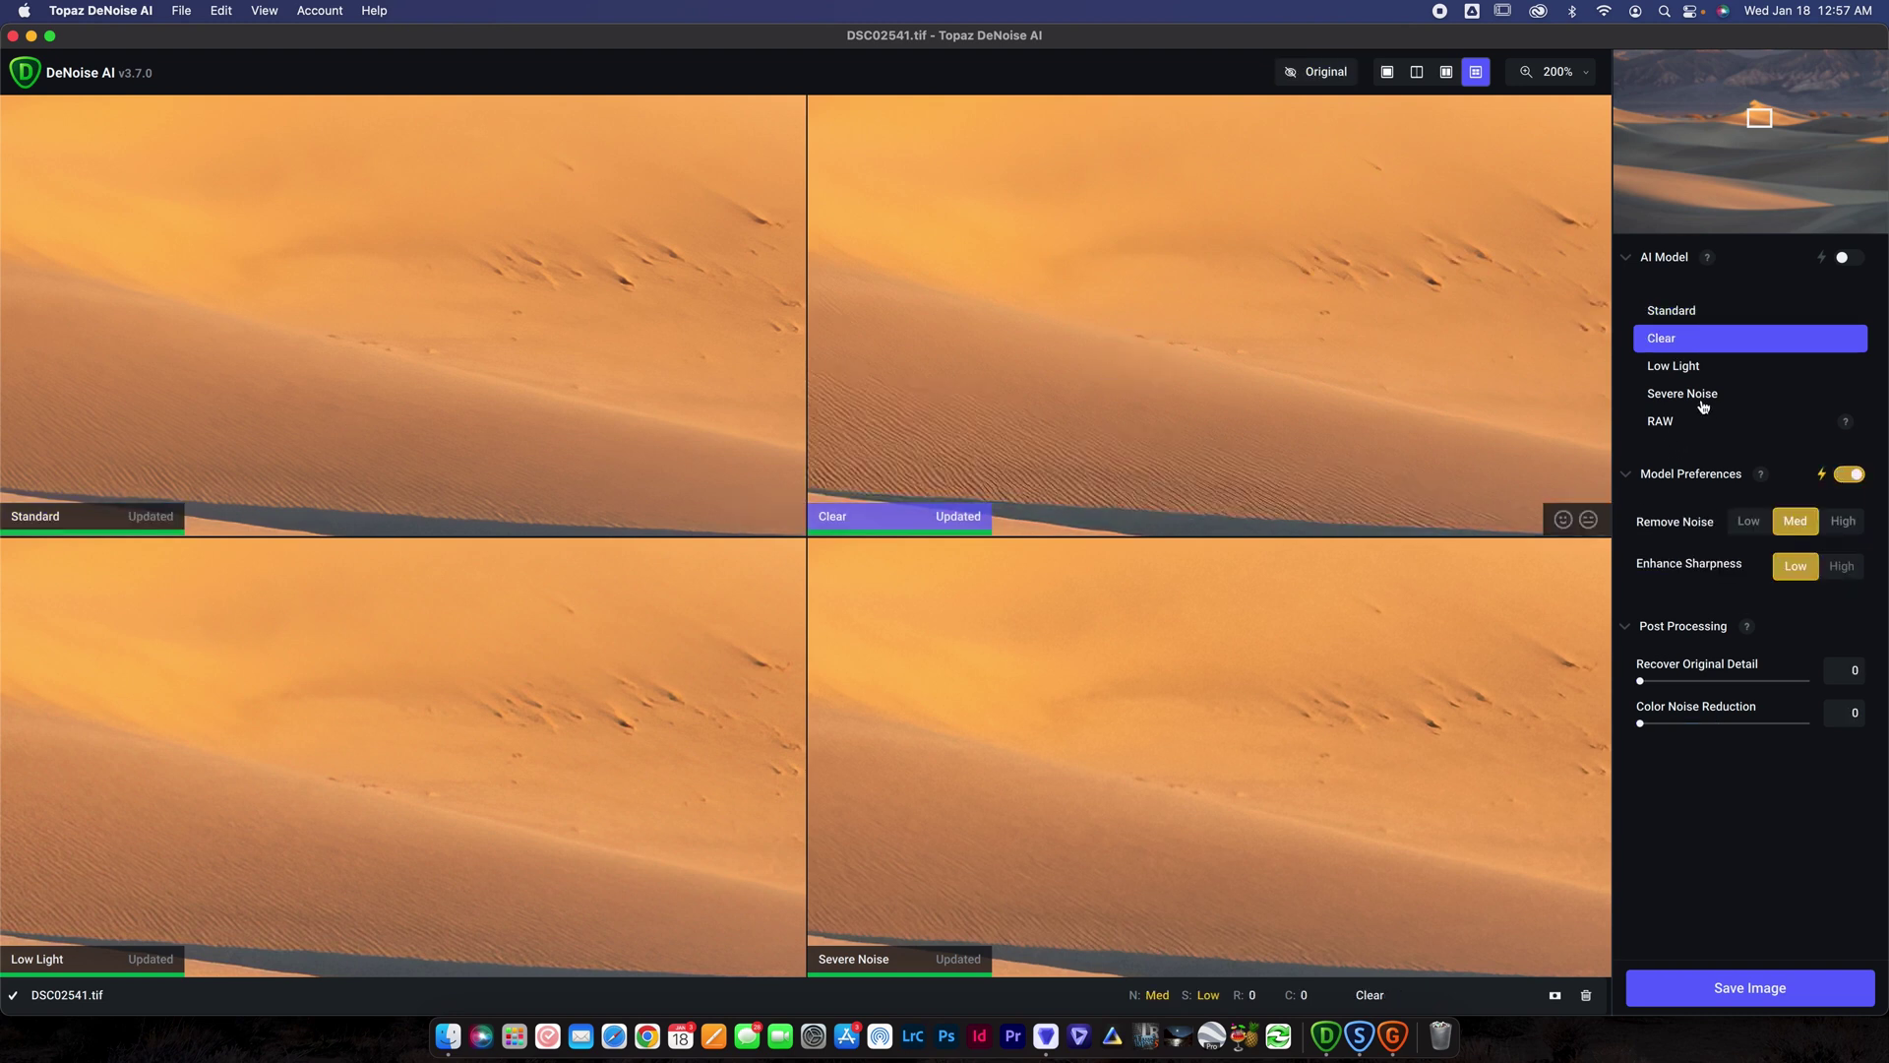
click(1675, 313)
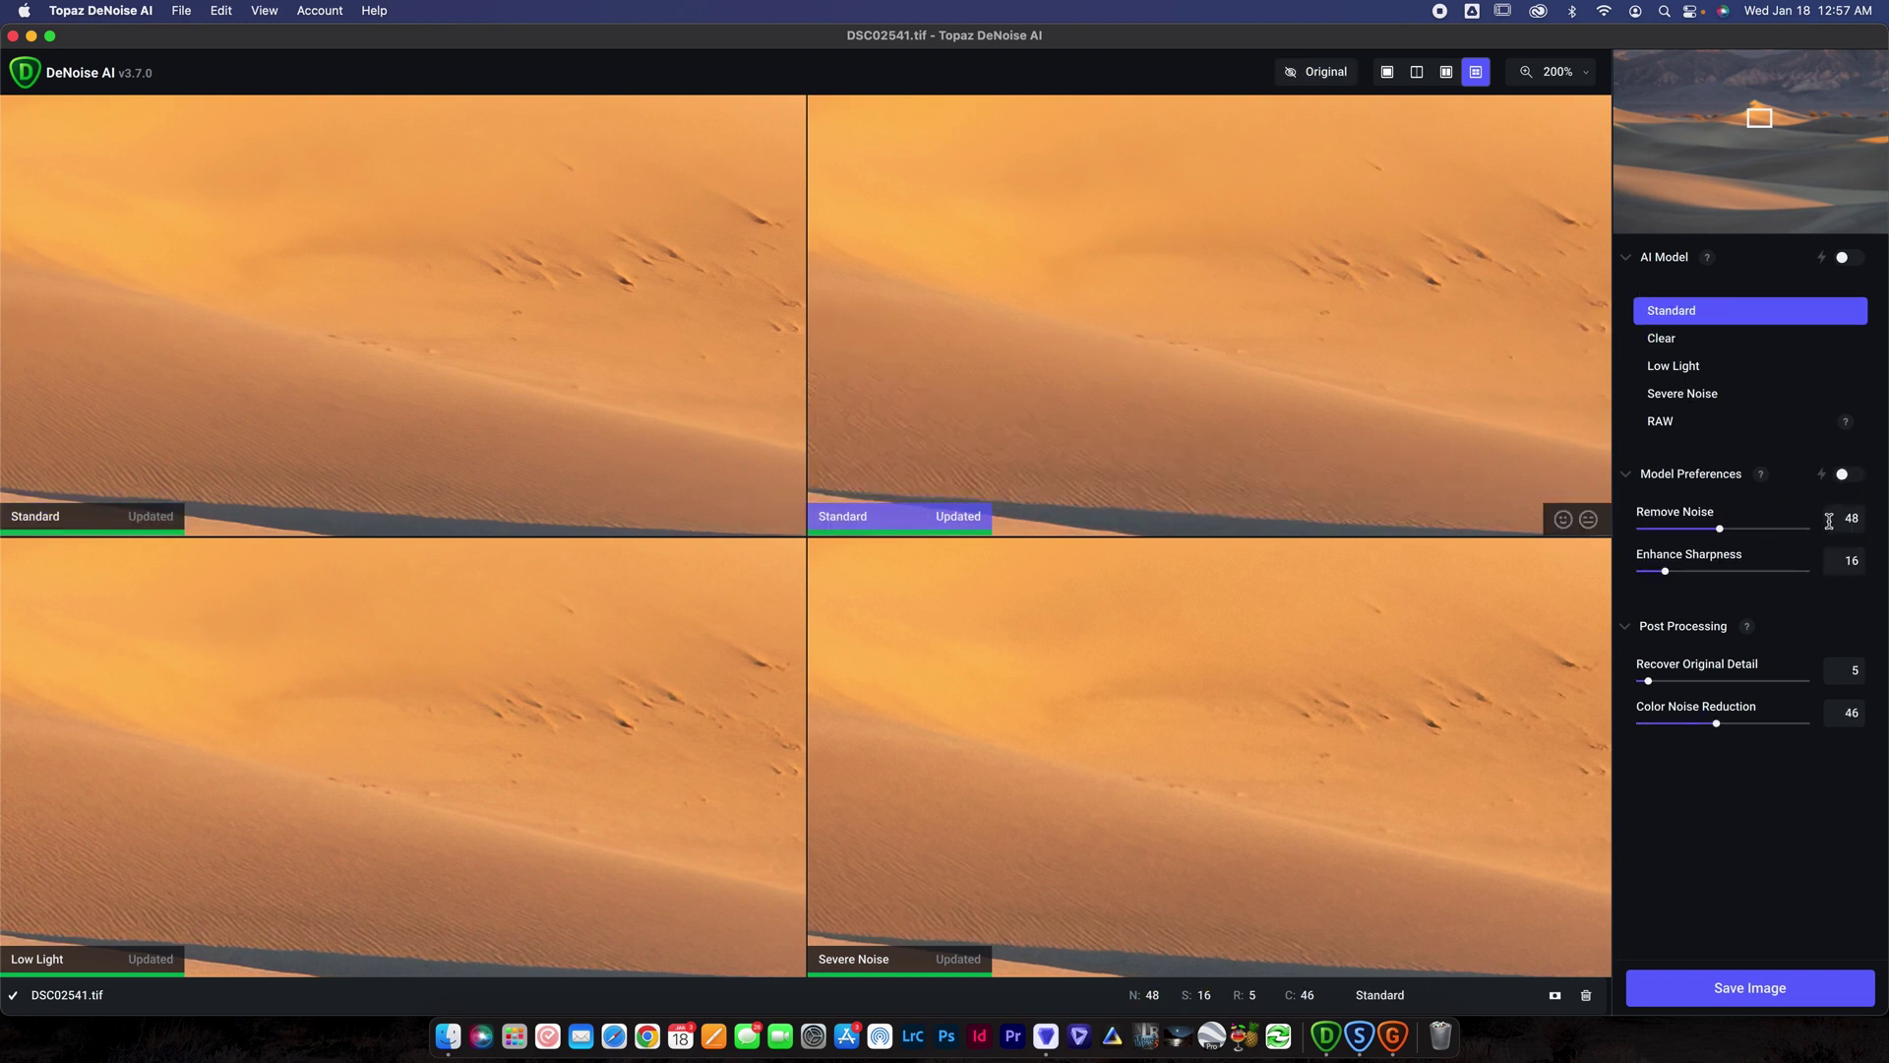
click(1850, 473)
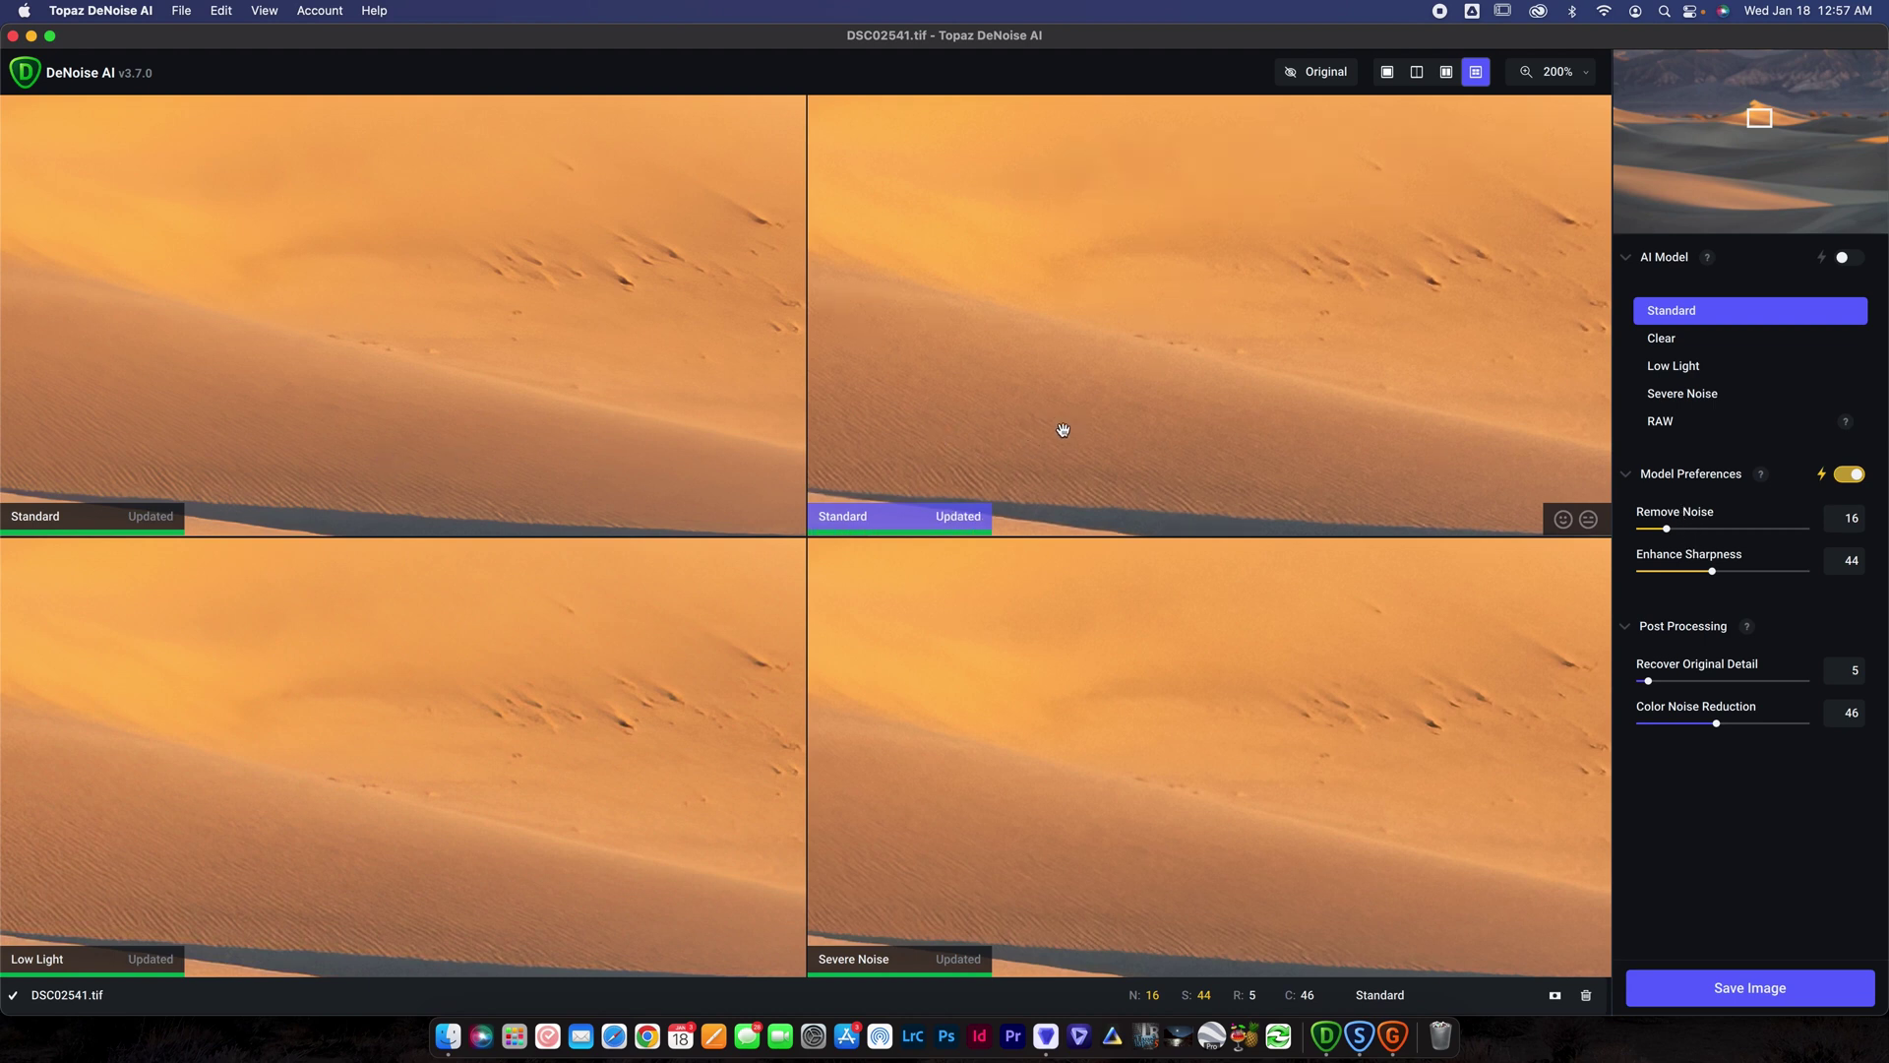
click(473, 450)
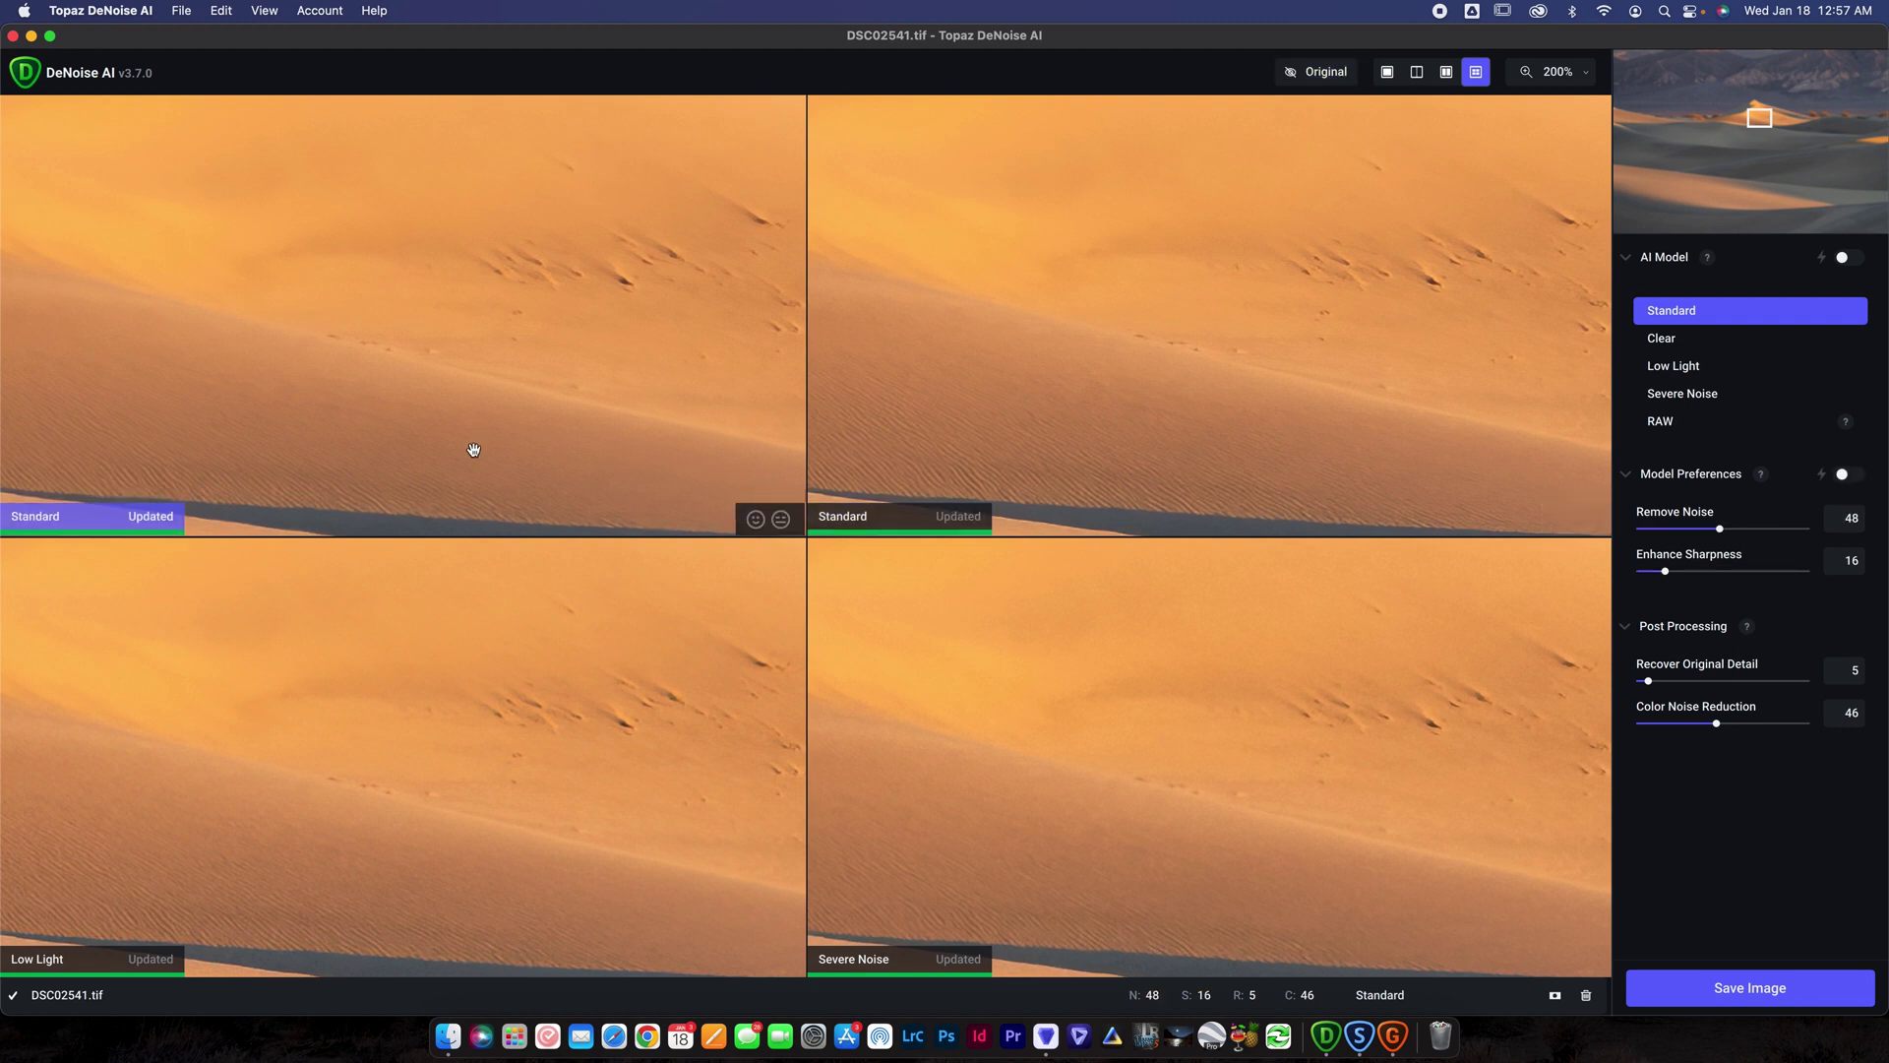
click(975, 413)
click(756, 384)
Step: Set the Low Light preview to Standard with Remove Noise 100 and Sharpness 81
click(672, 787)
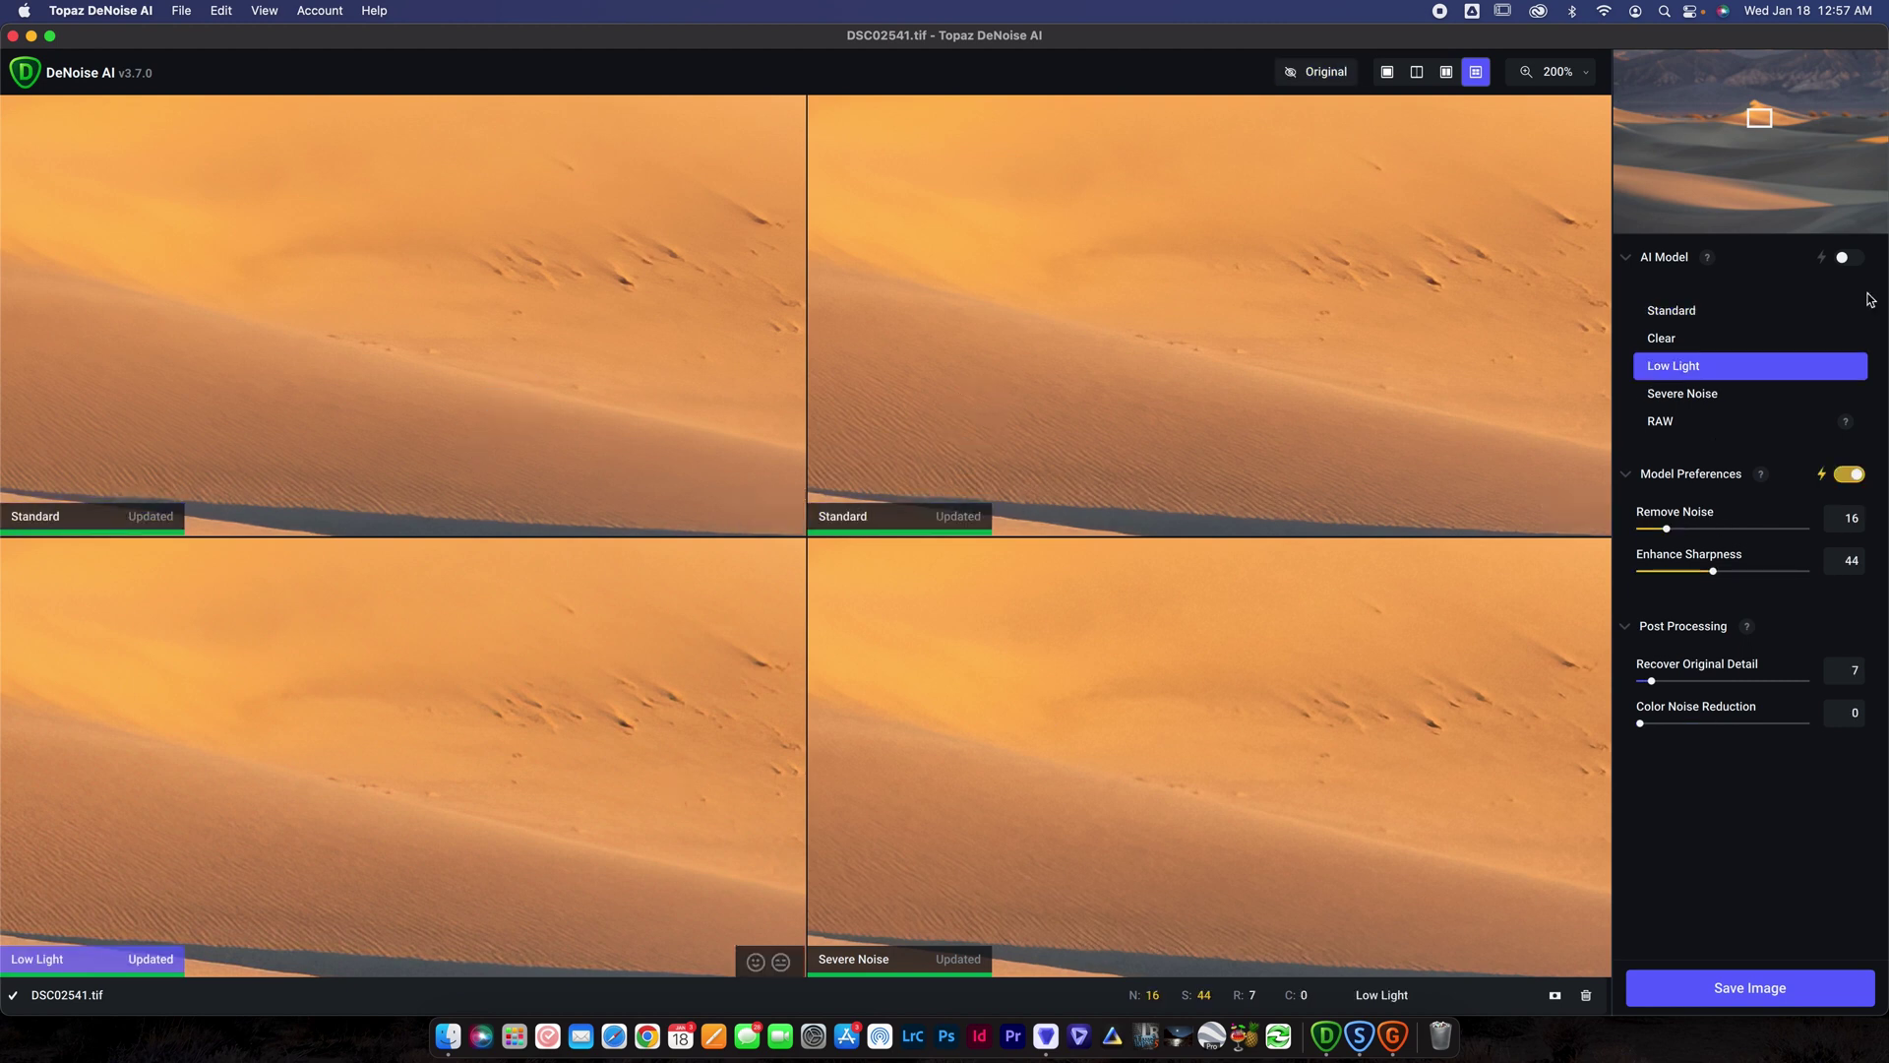
click(1673, 313)
drag(1721, 530, 1811, 530)
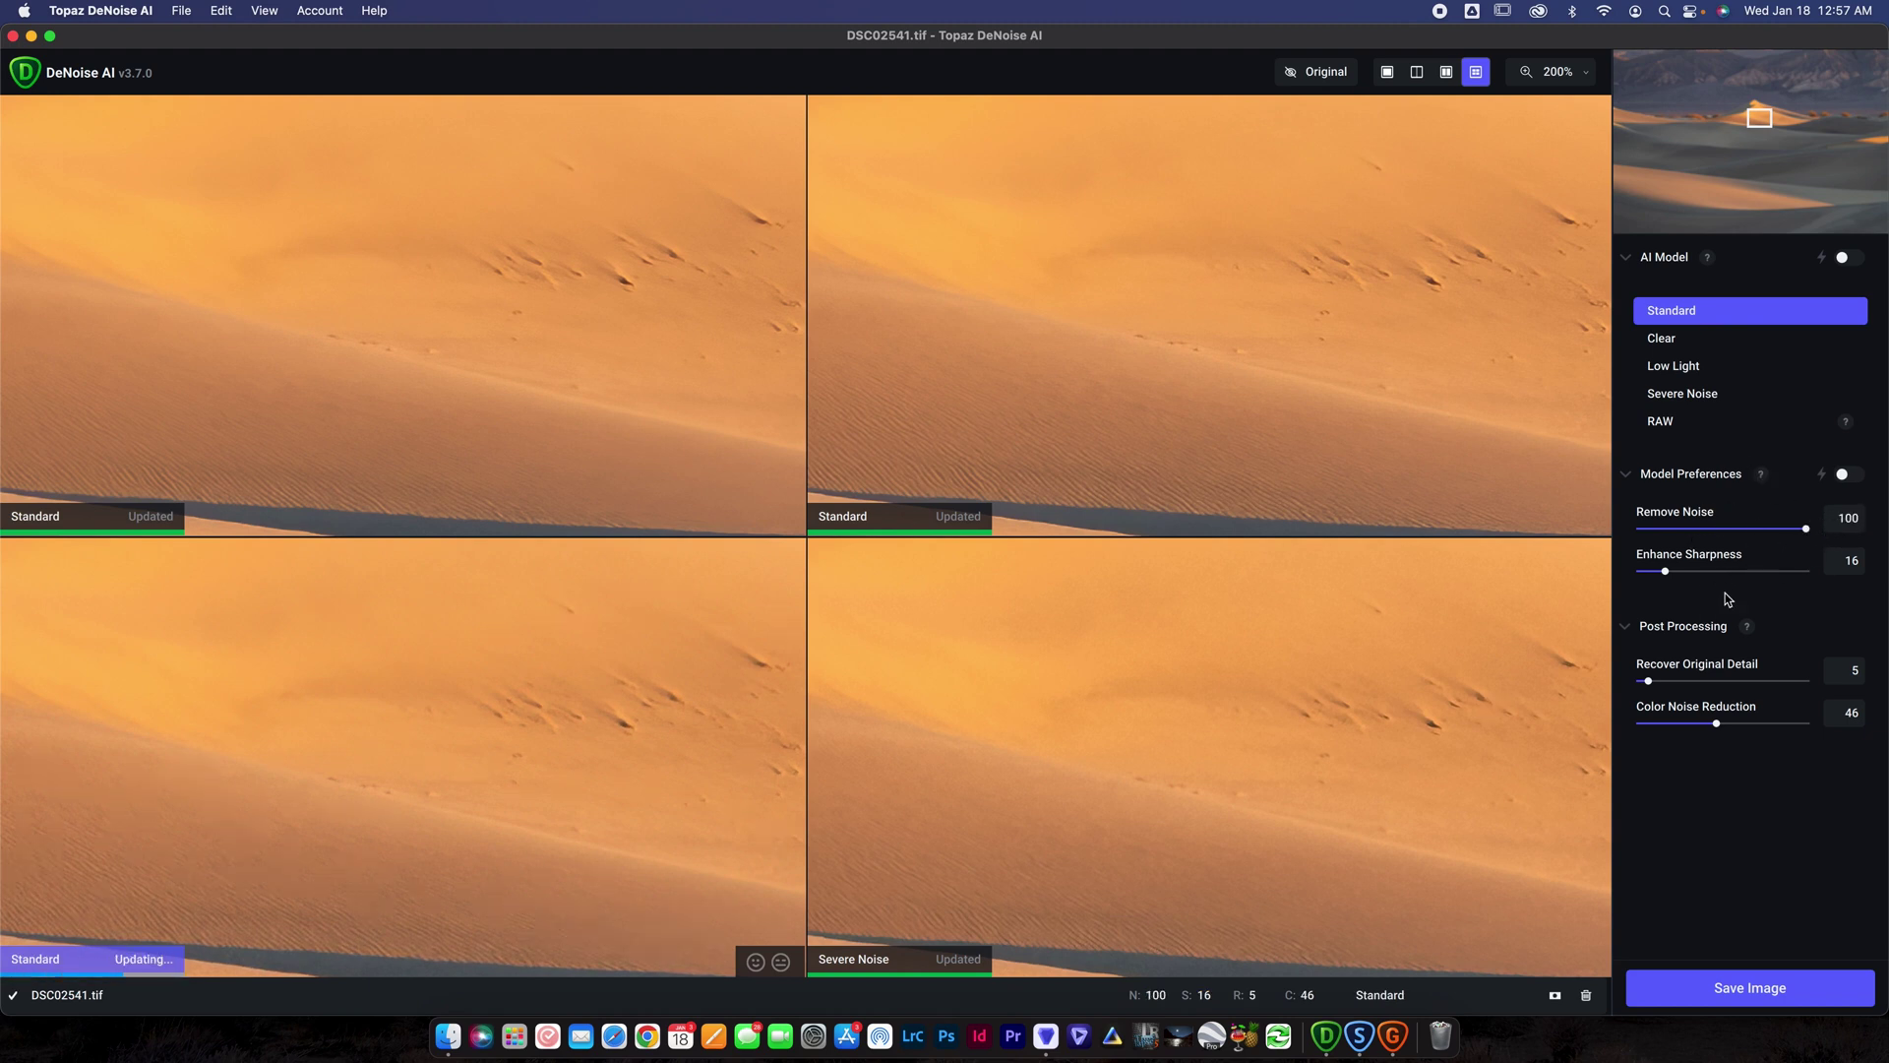
click(1774, 570)
Step: Set the Severe Noise preview to Standard with Remove Noise 9 and Sharpness 40
click(1214, 641)
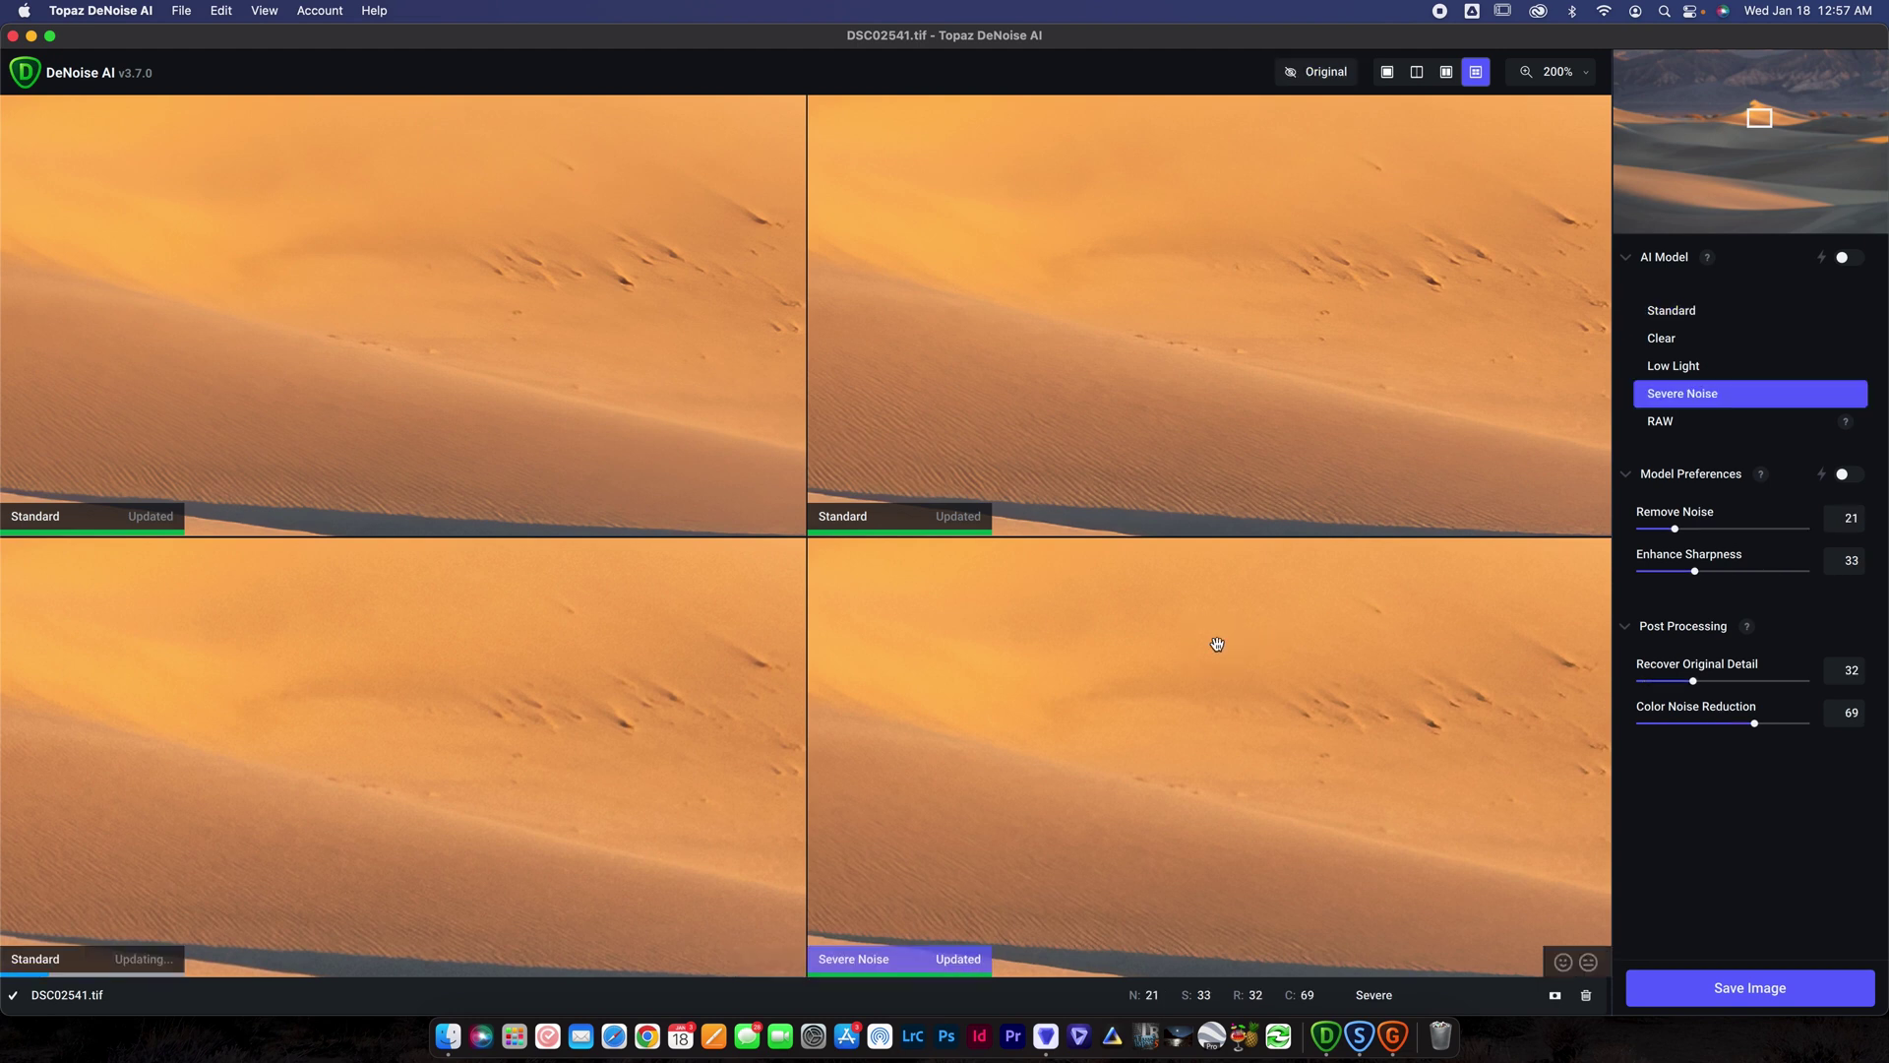
click(1703, 313)
drag(1721, 529, 1660, 531)
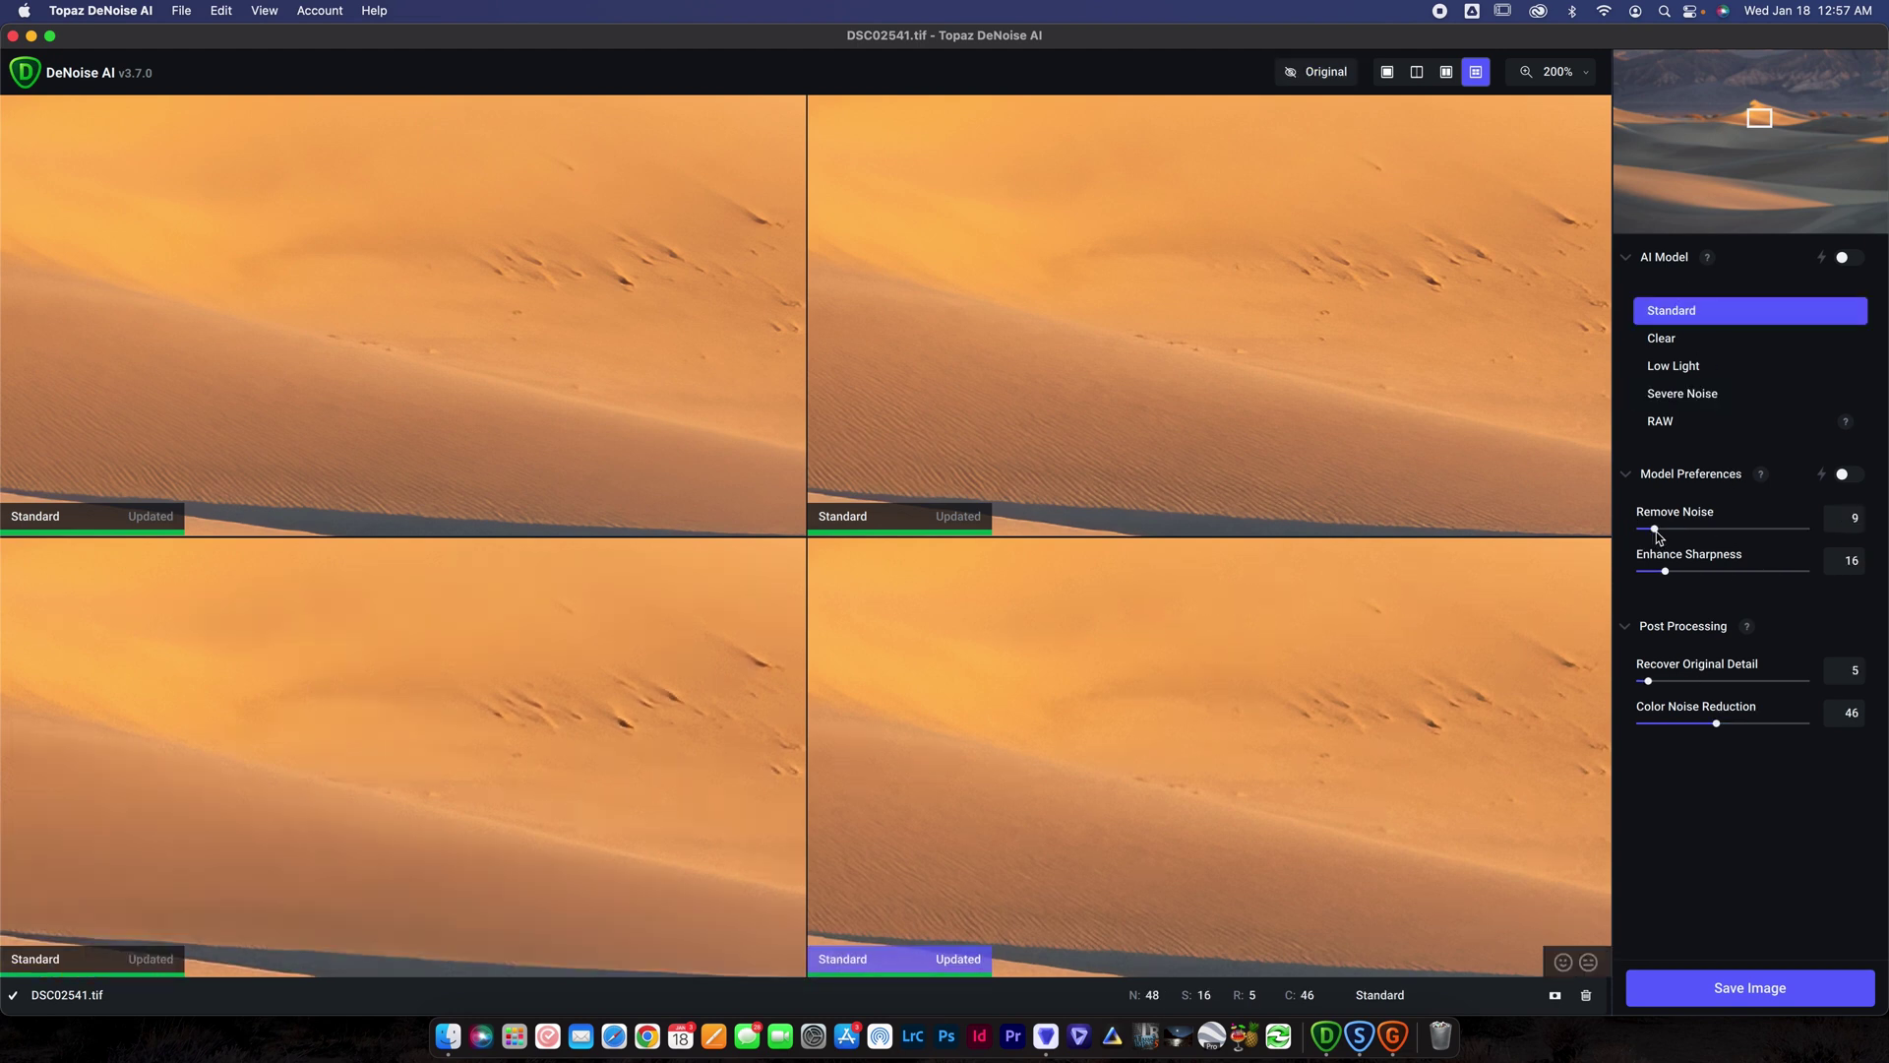
click(1704, 571)
Step: Review the 100/81 and 9/40 preview settings, then return to Topaz Photo AI
click(162, 904)
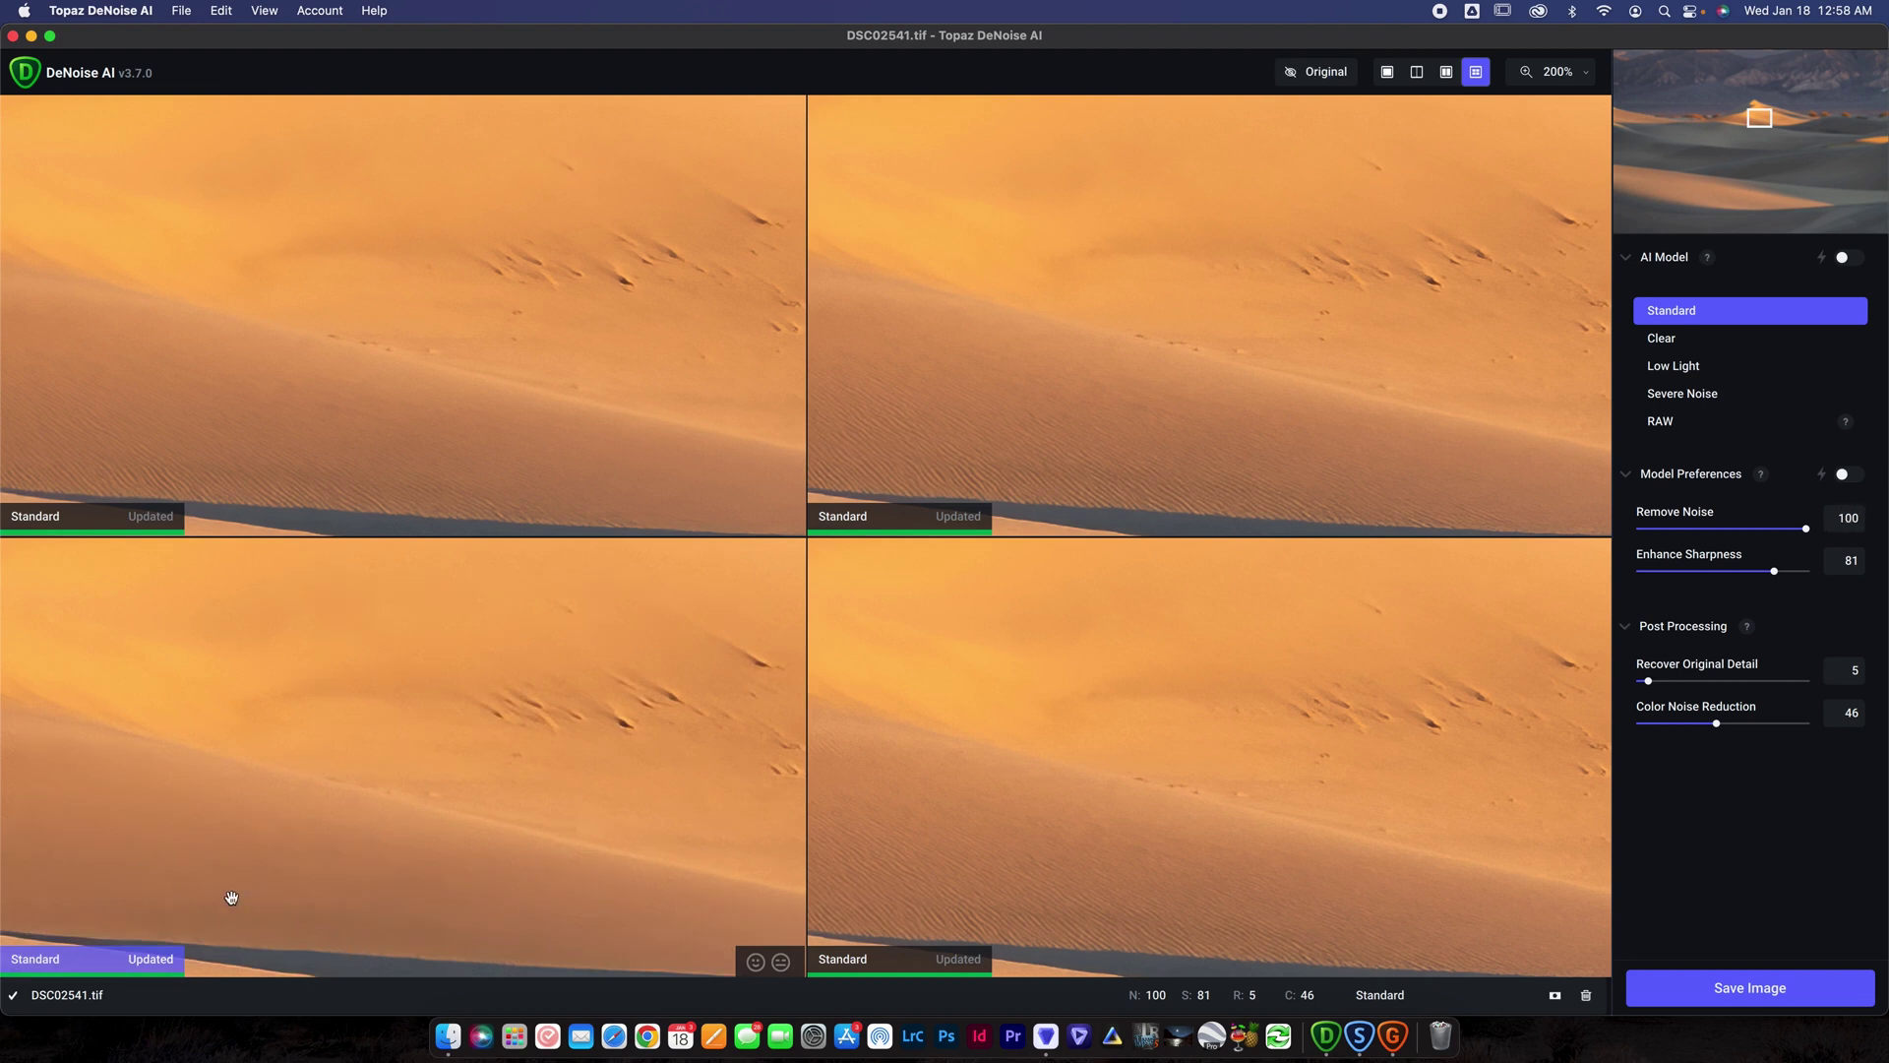
click(936, 842)
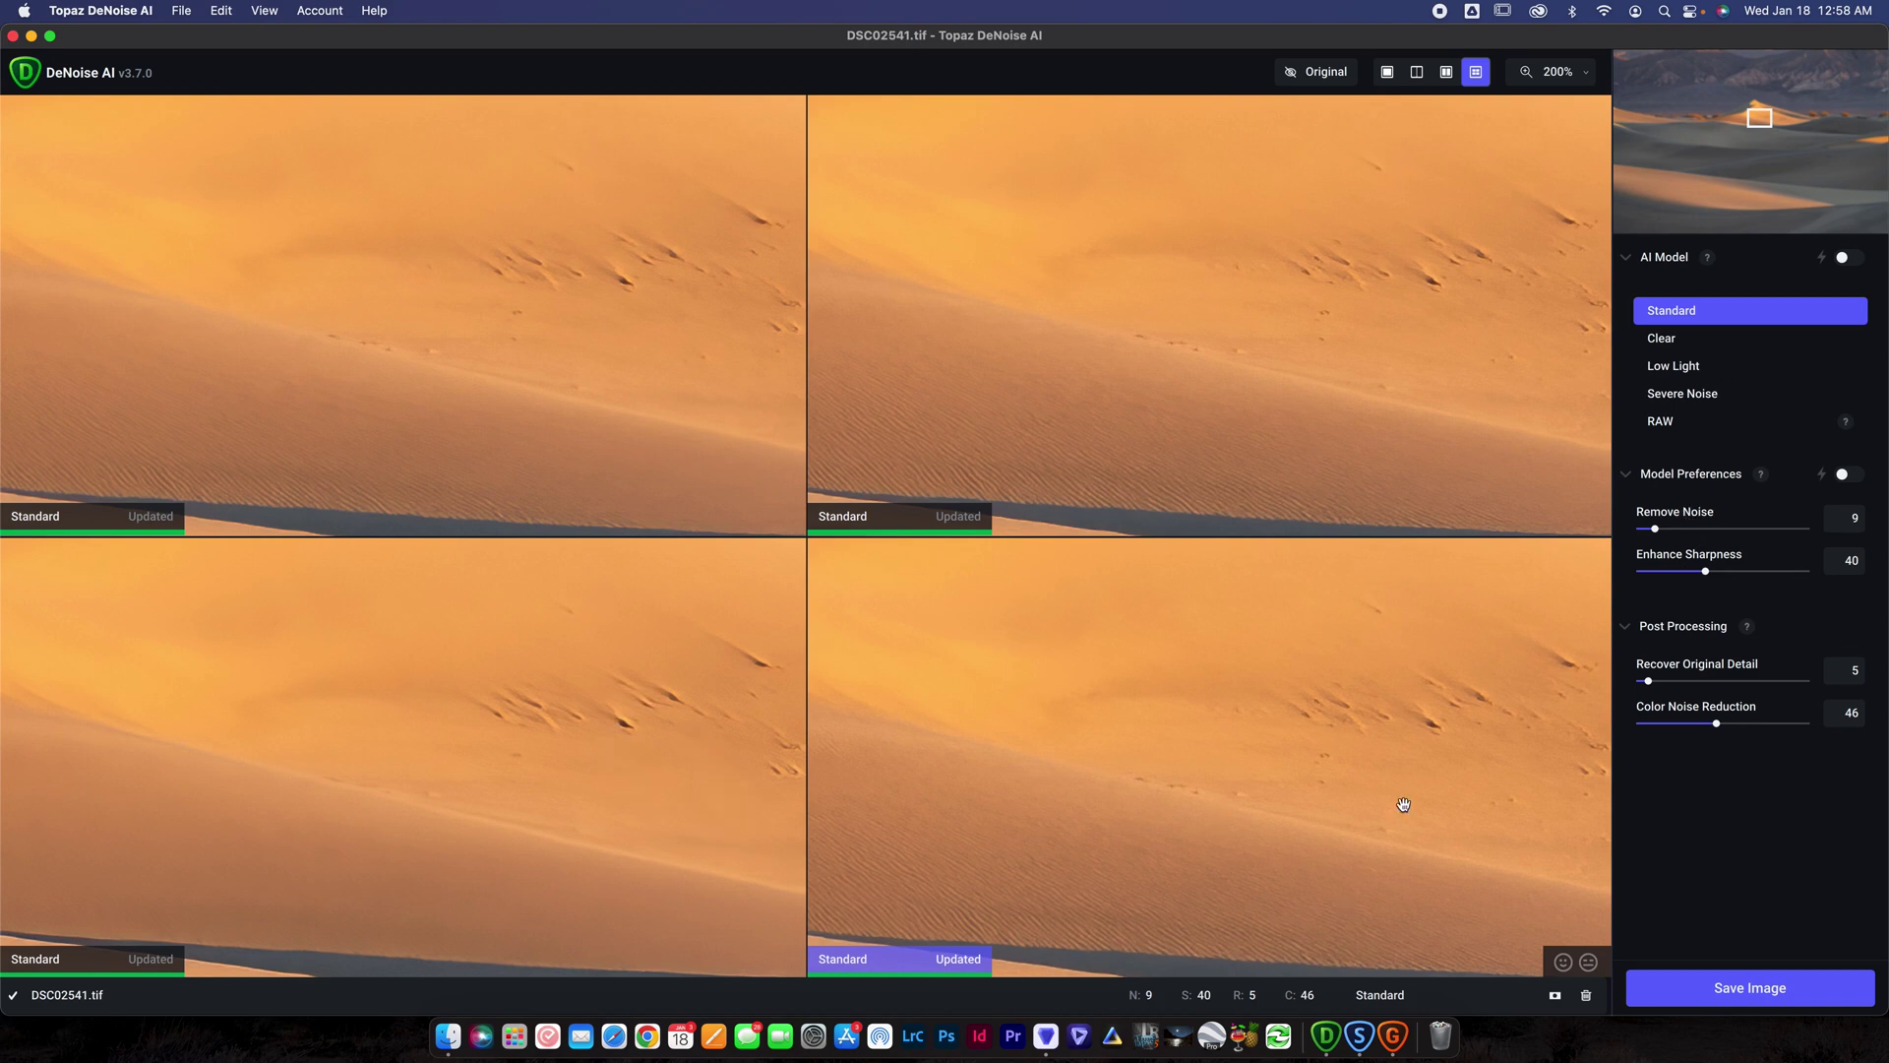
click(1046, 1037)
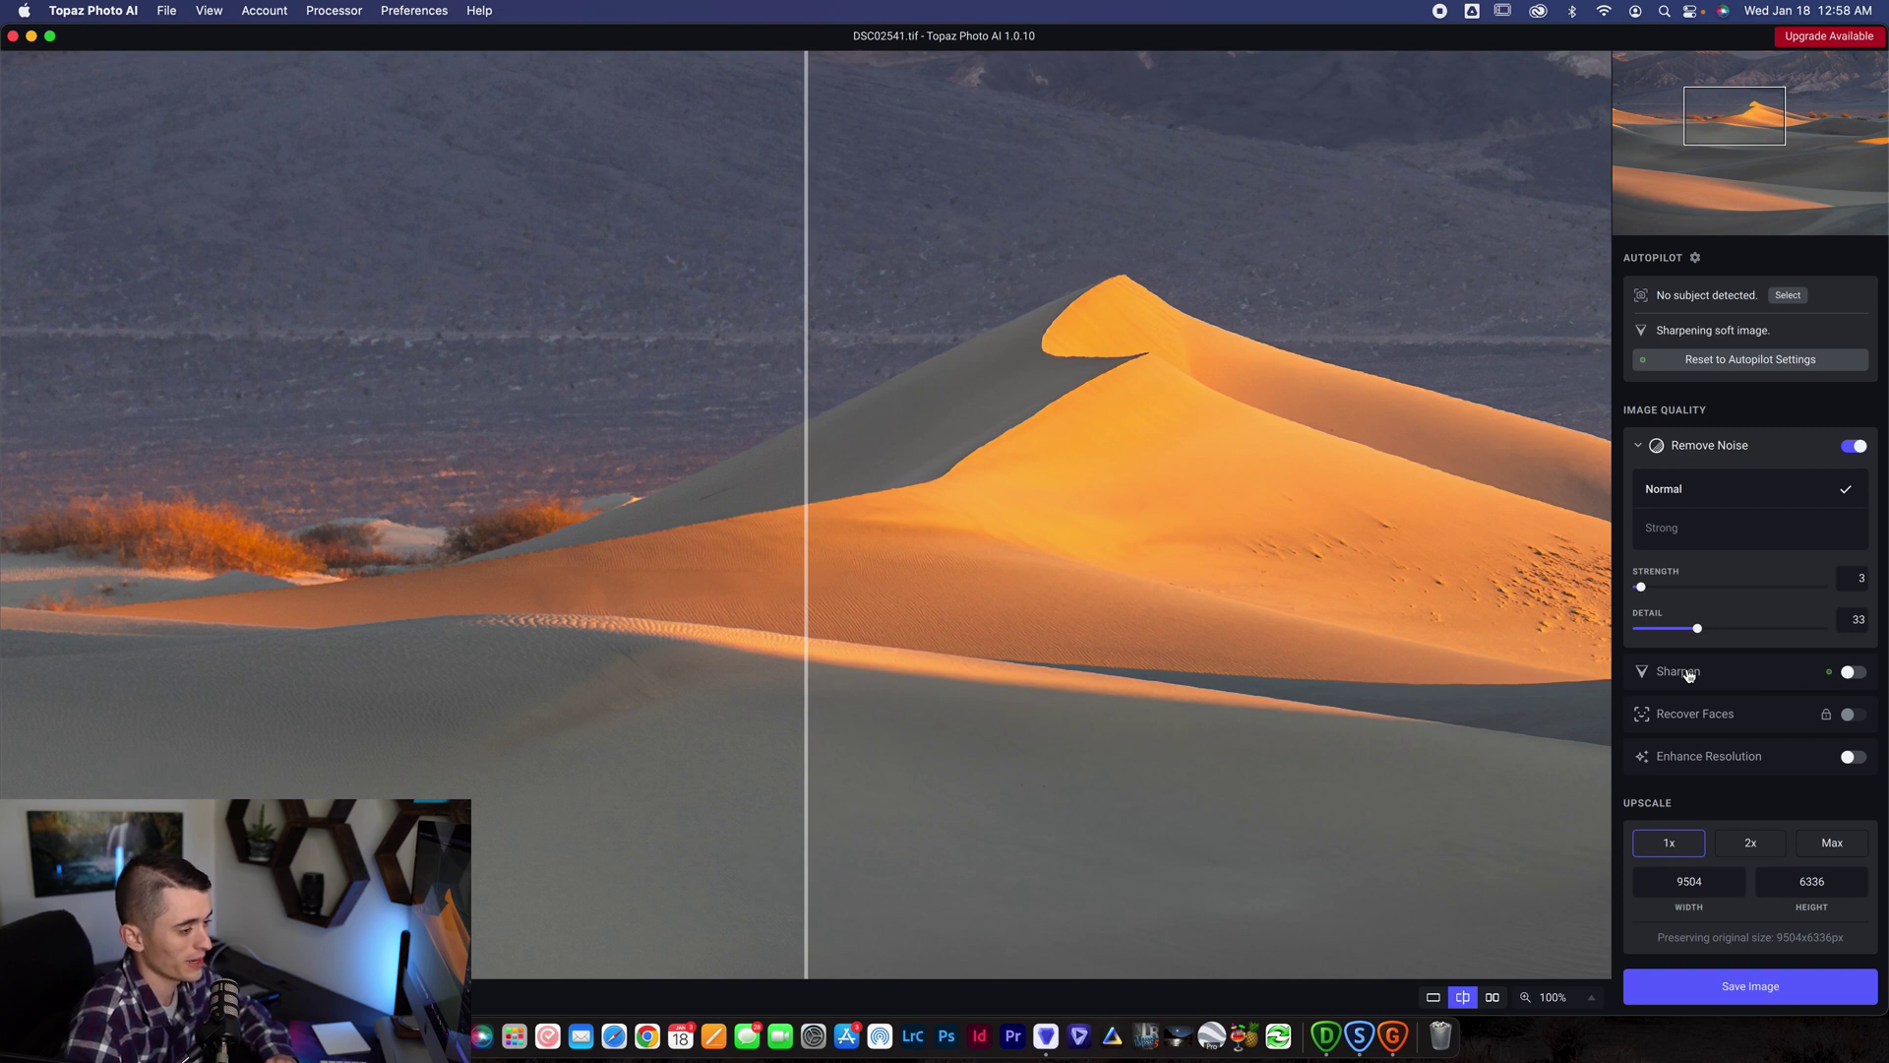
Step: Re-enable Standard sharpening at Strength 47, Clarity 35, then switch to Sharpen AI
click(1687, 675)
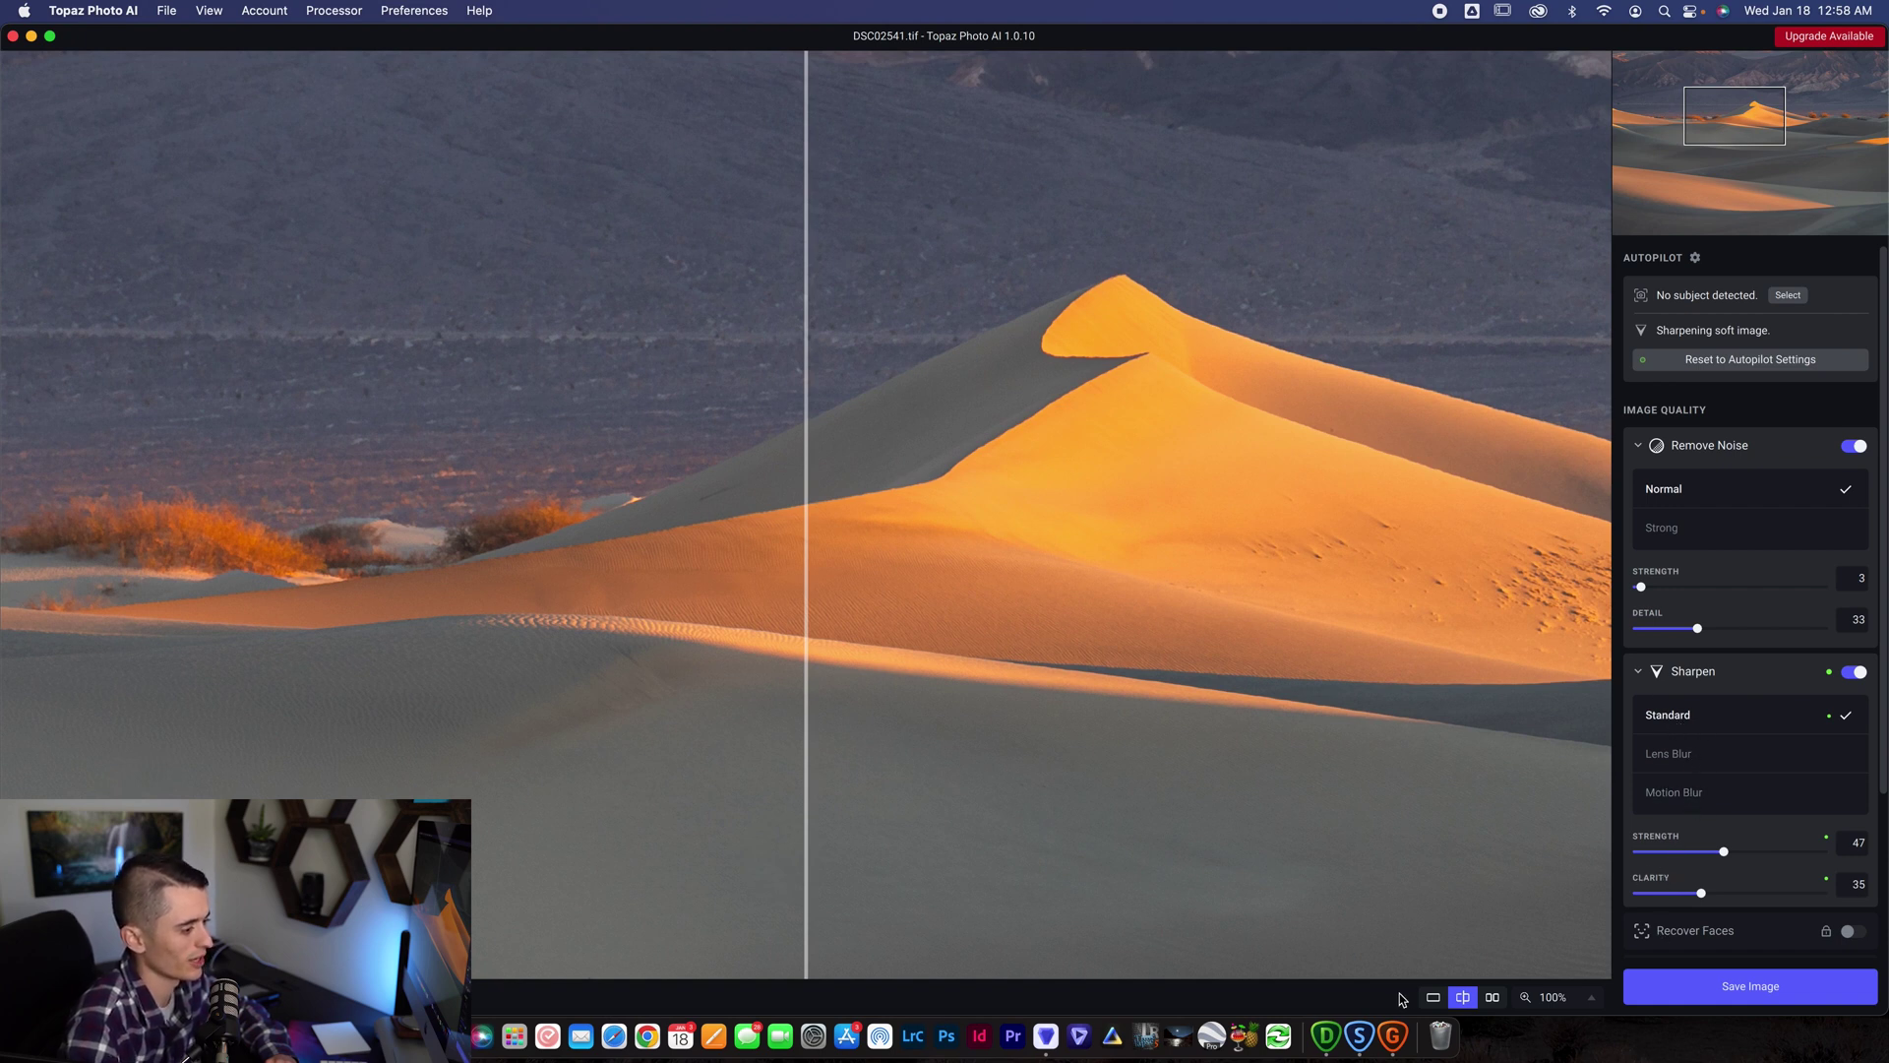
click(1360, 1043)
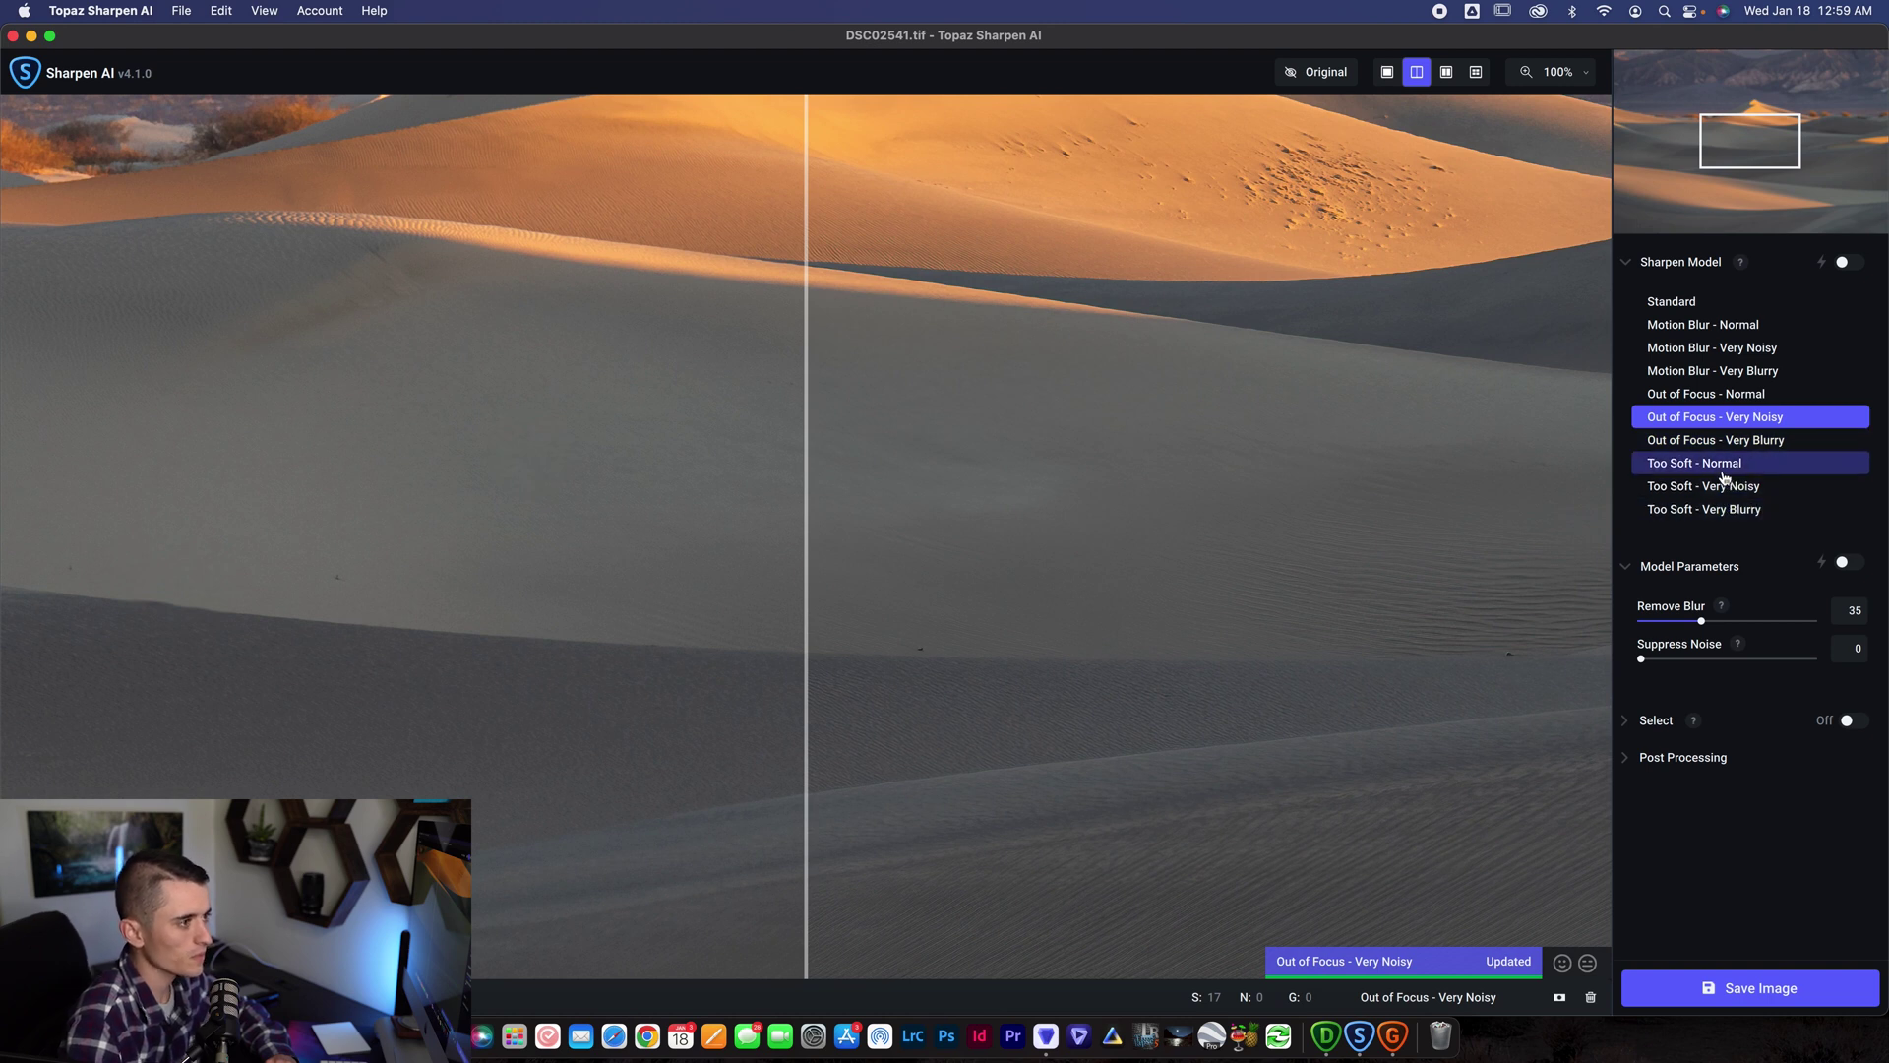
Step: Set auto model and parameters, then pick the Out of Focus - Normal model
click(1845, 262)
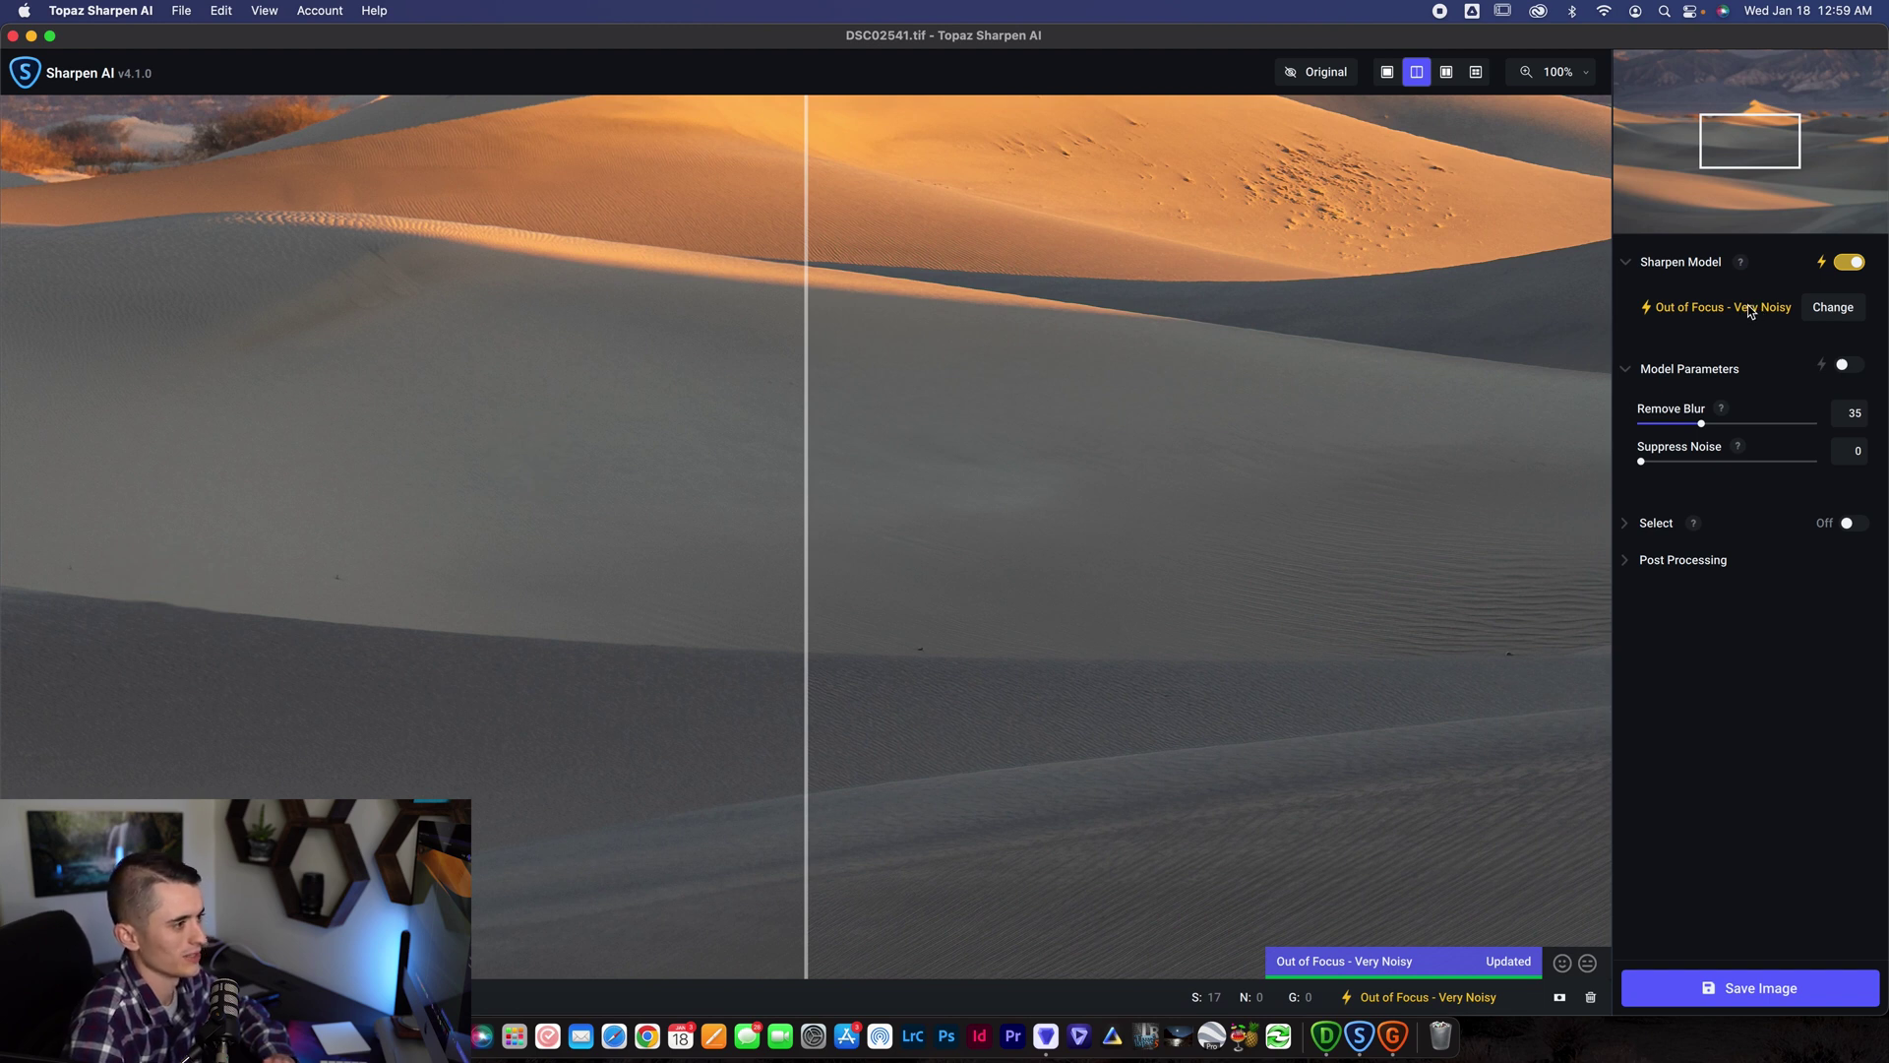
click(1850, 366)
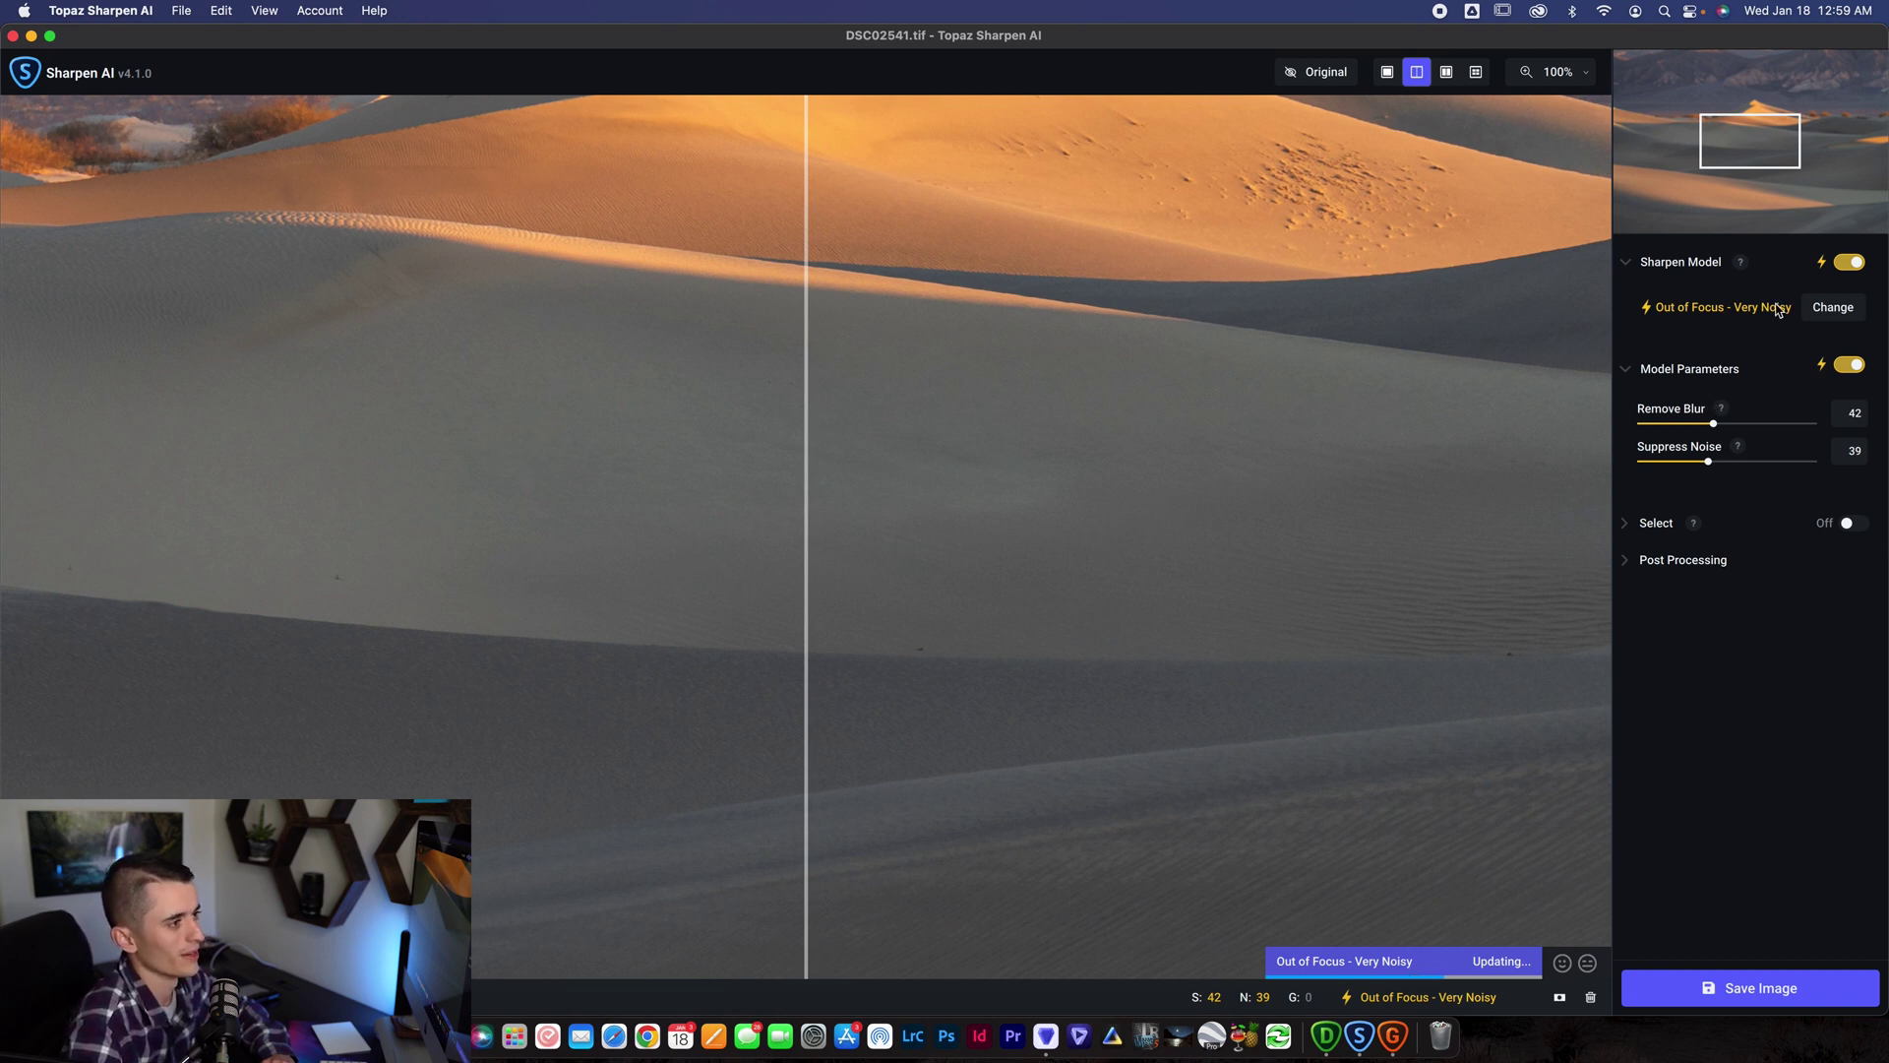
click(1836, 308)
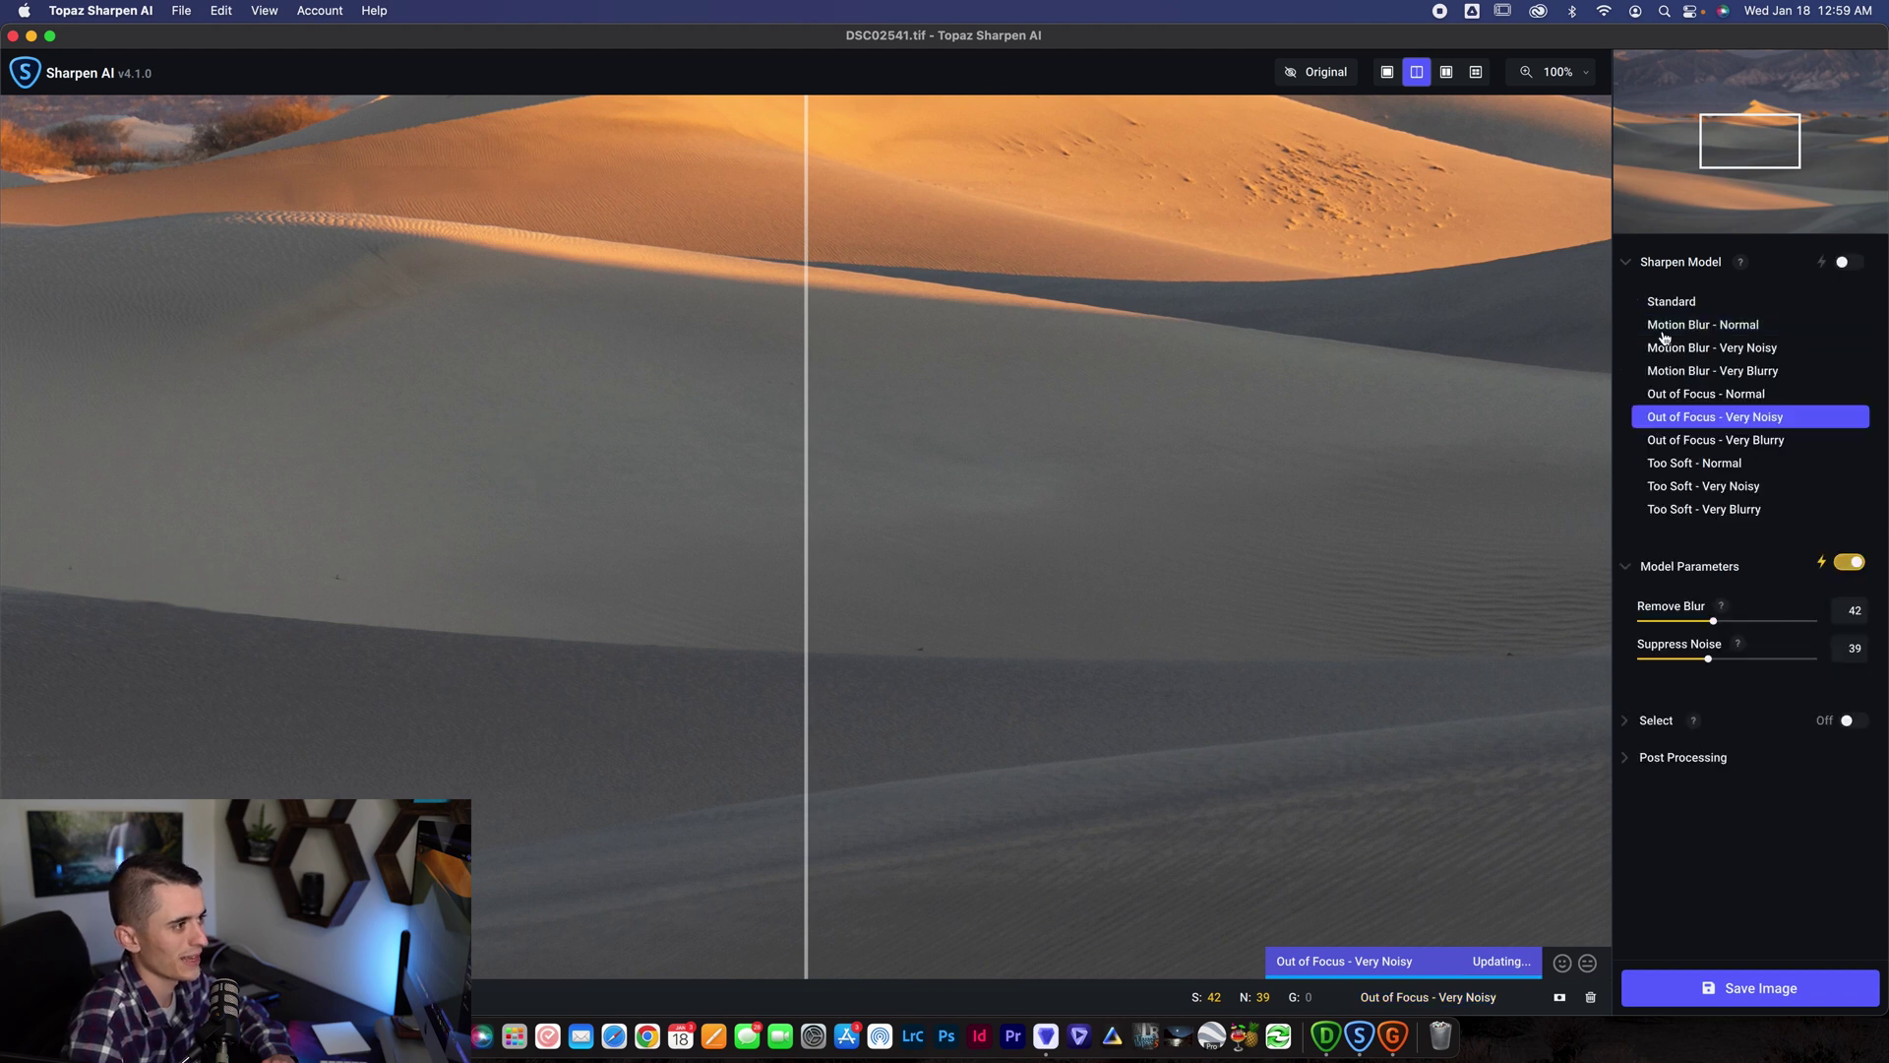
click(1695, 396)
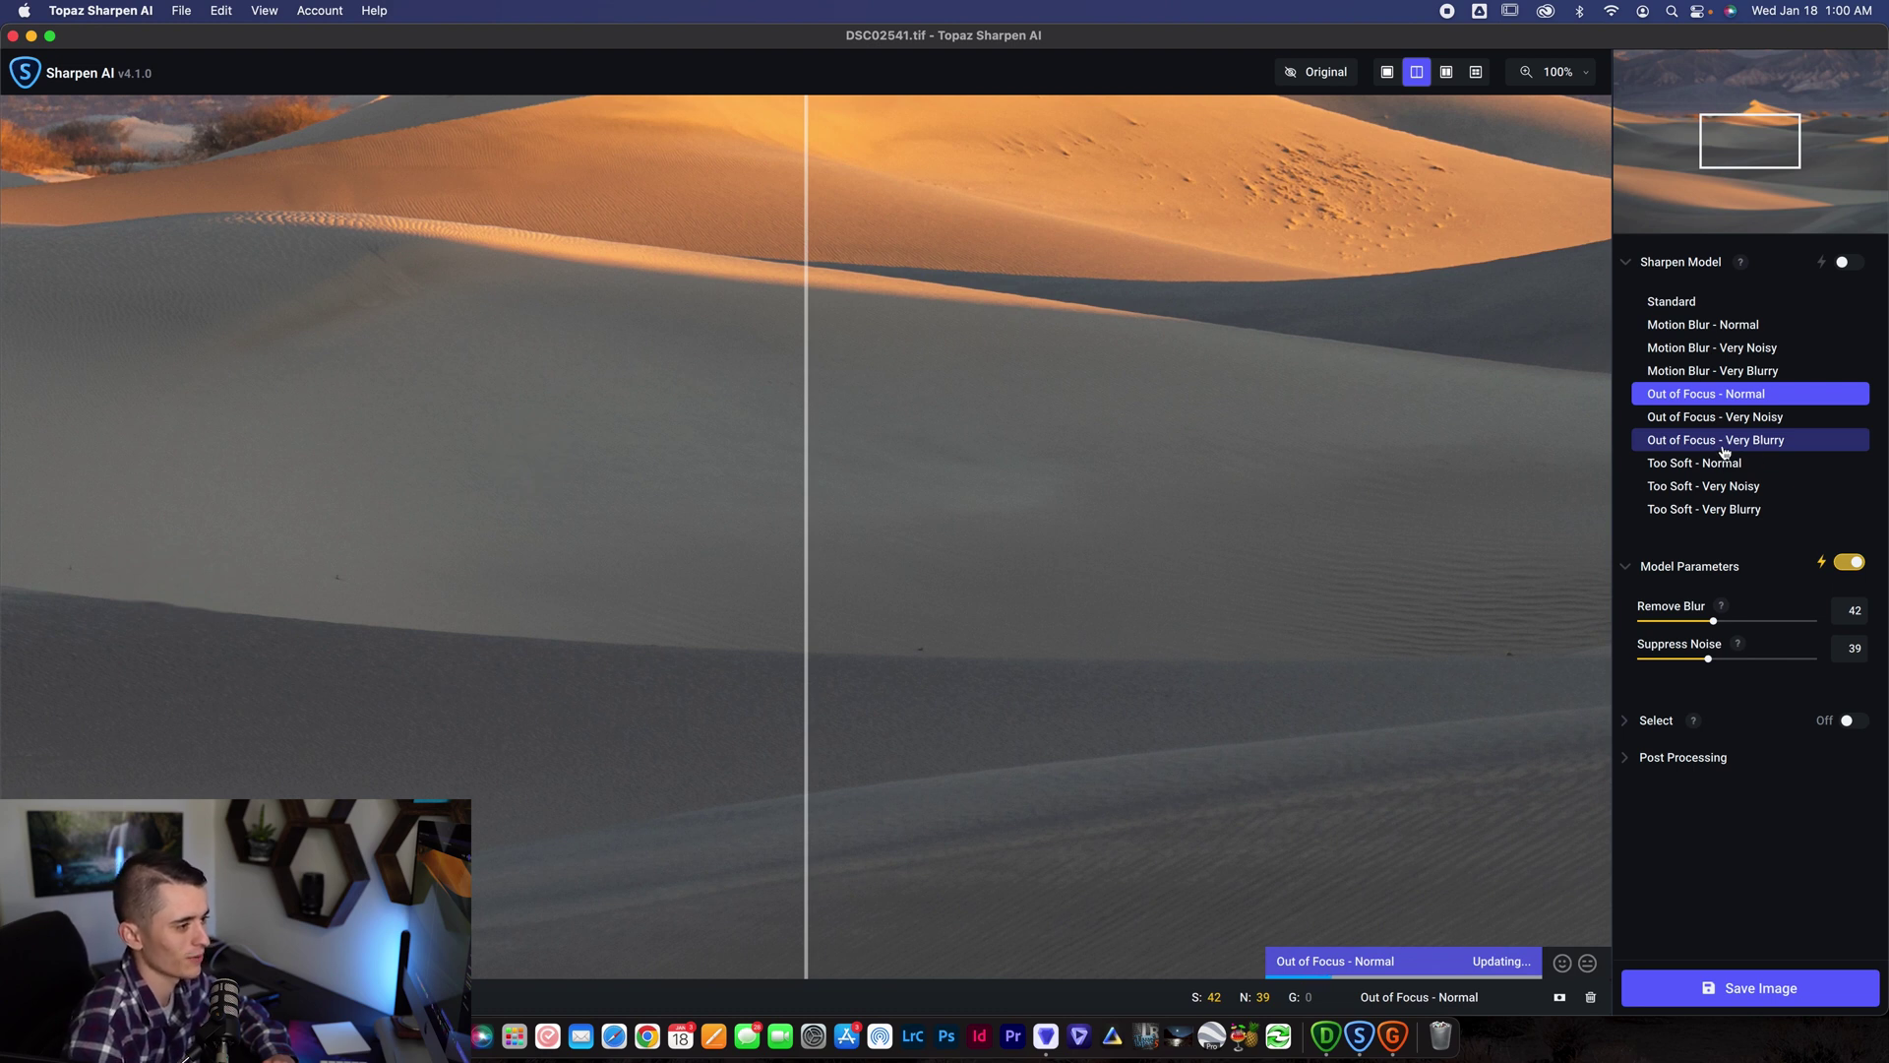
Step: Show four comparison panes centered on the sunlit dune peak
click(1474, 78)
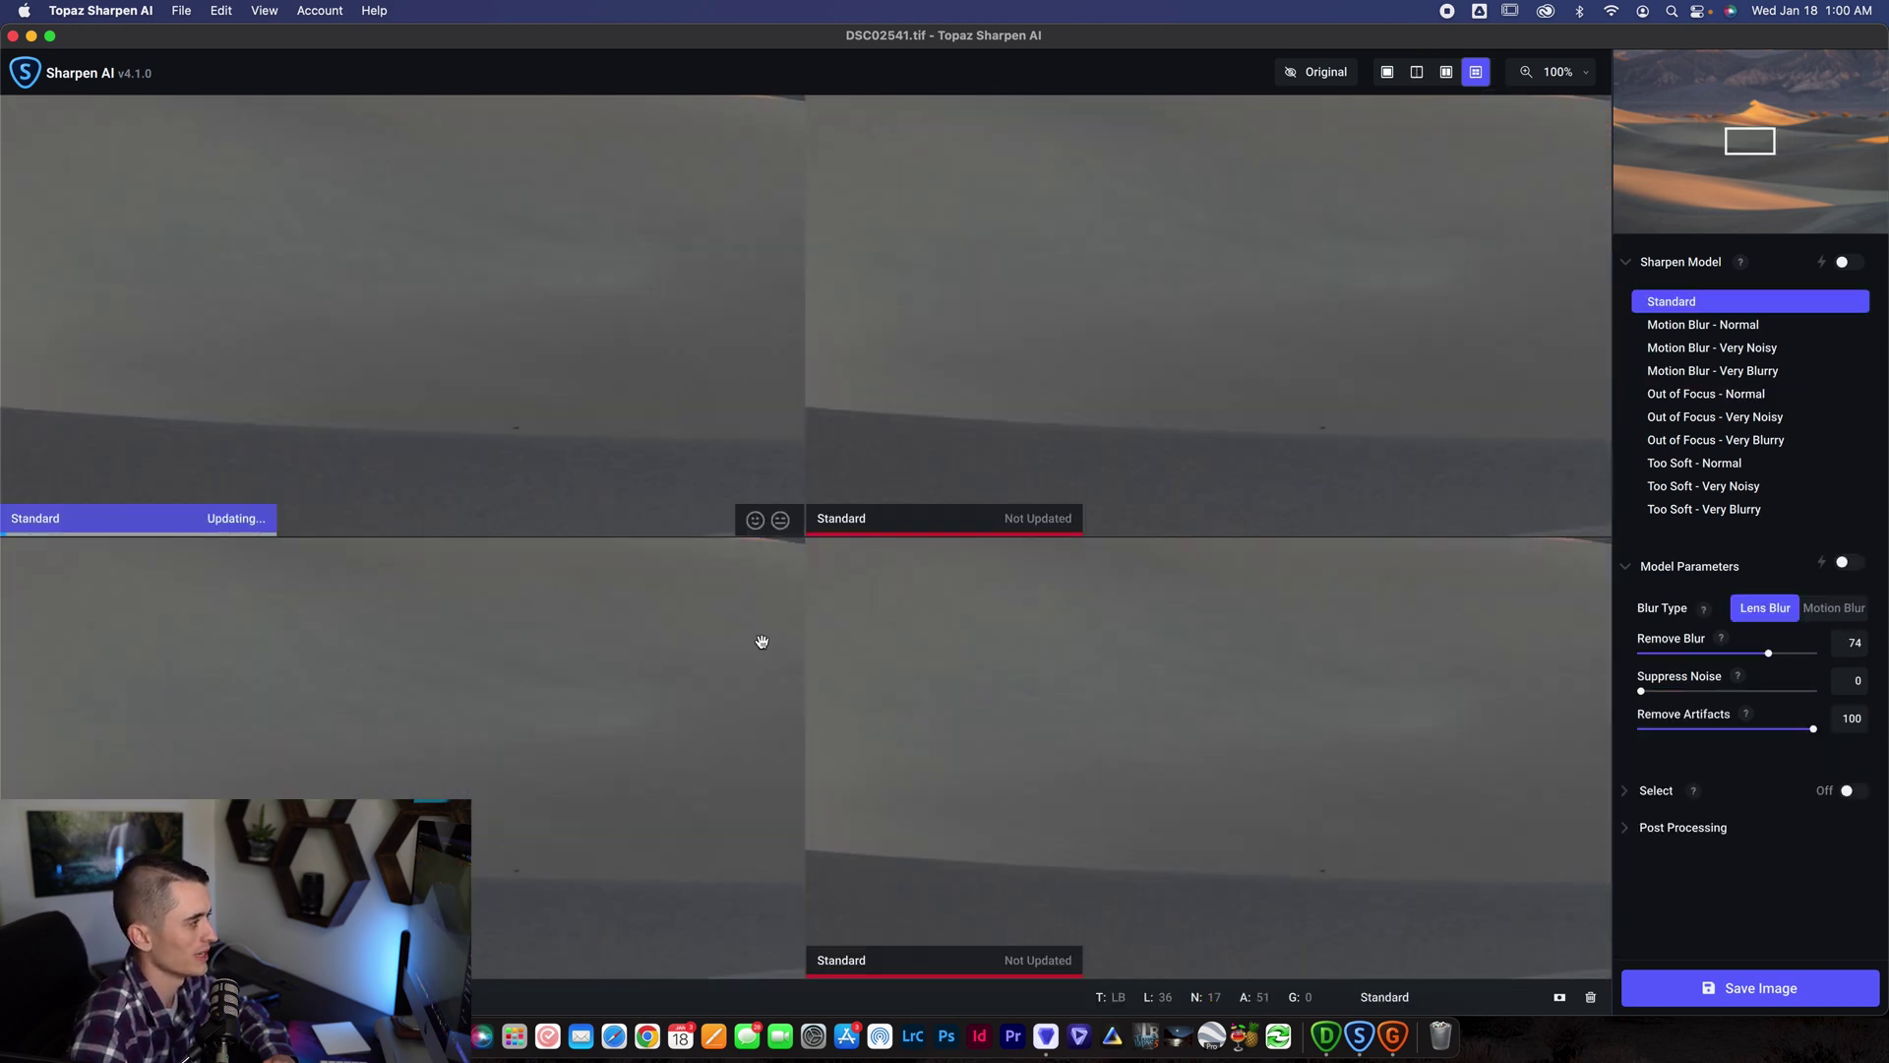
click(1757, 111)
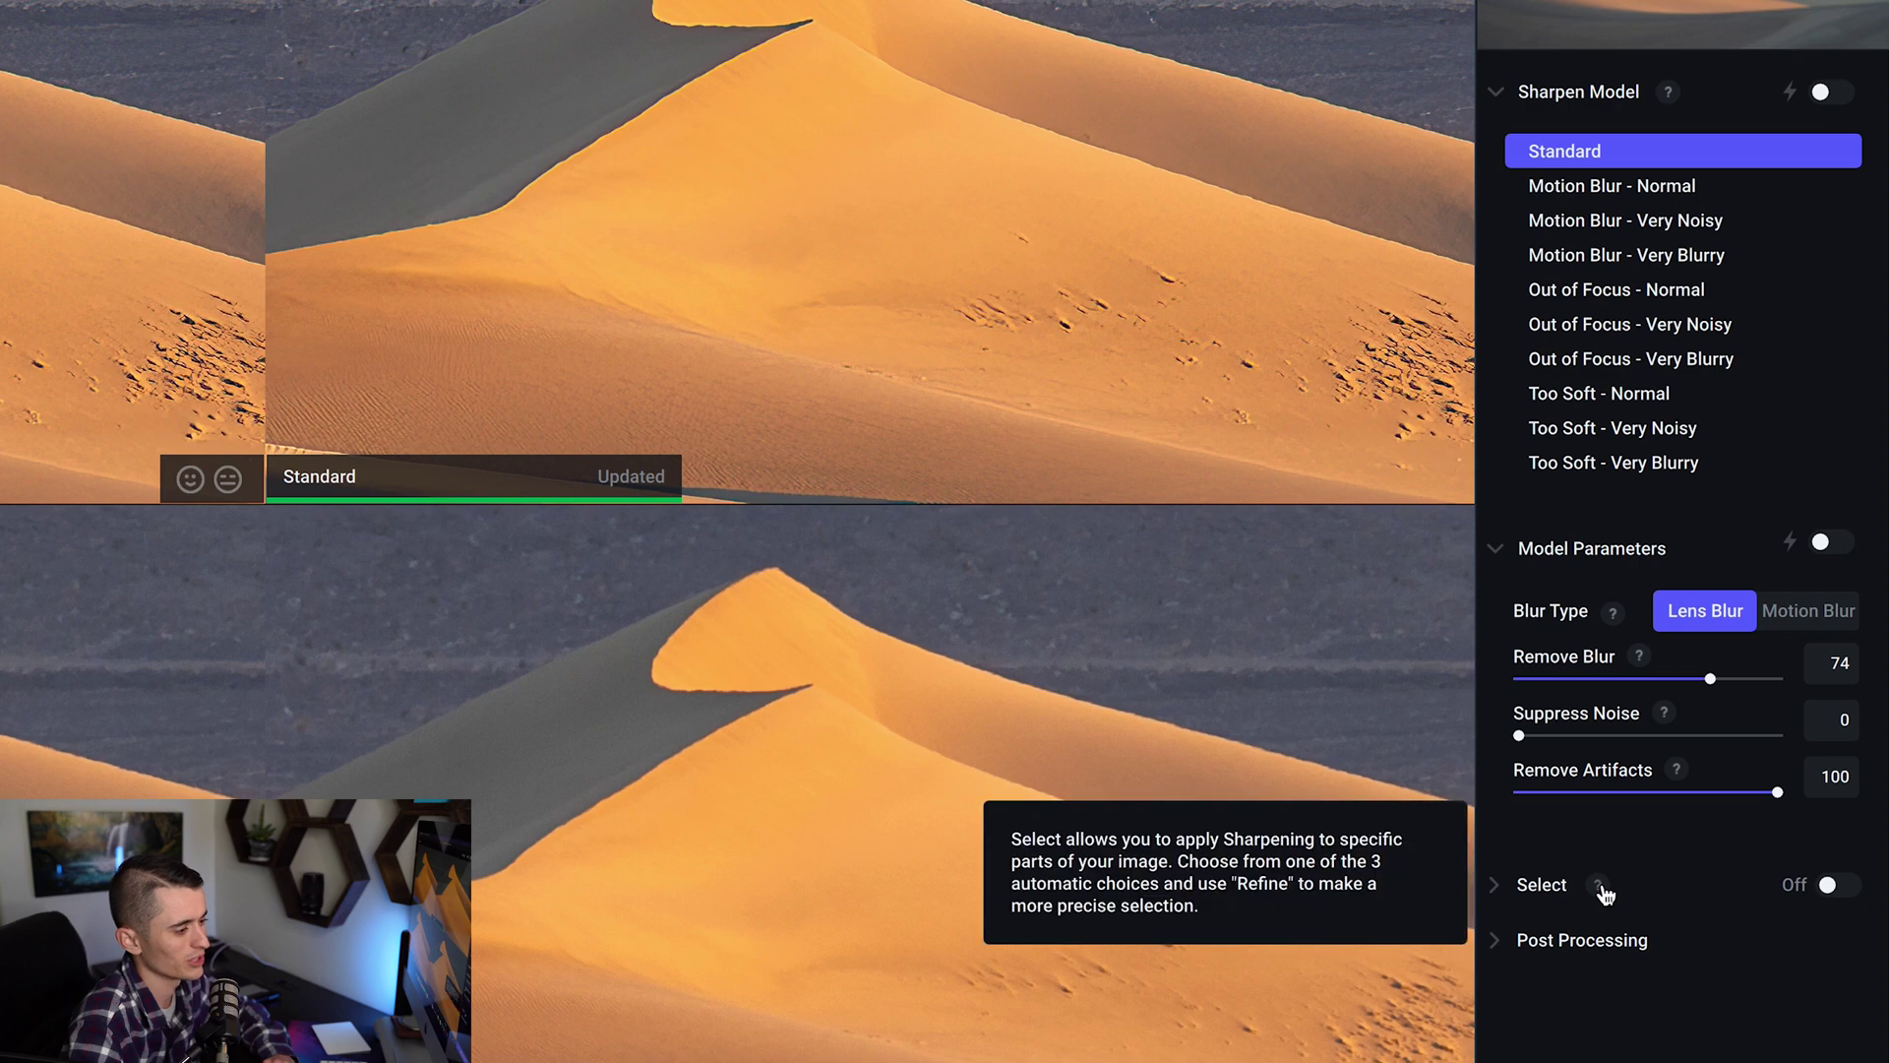
Step: Enable selective sharpening using the Auto - Subjects selection
click(1528, 885)
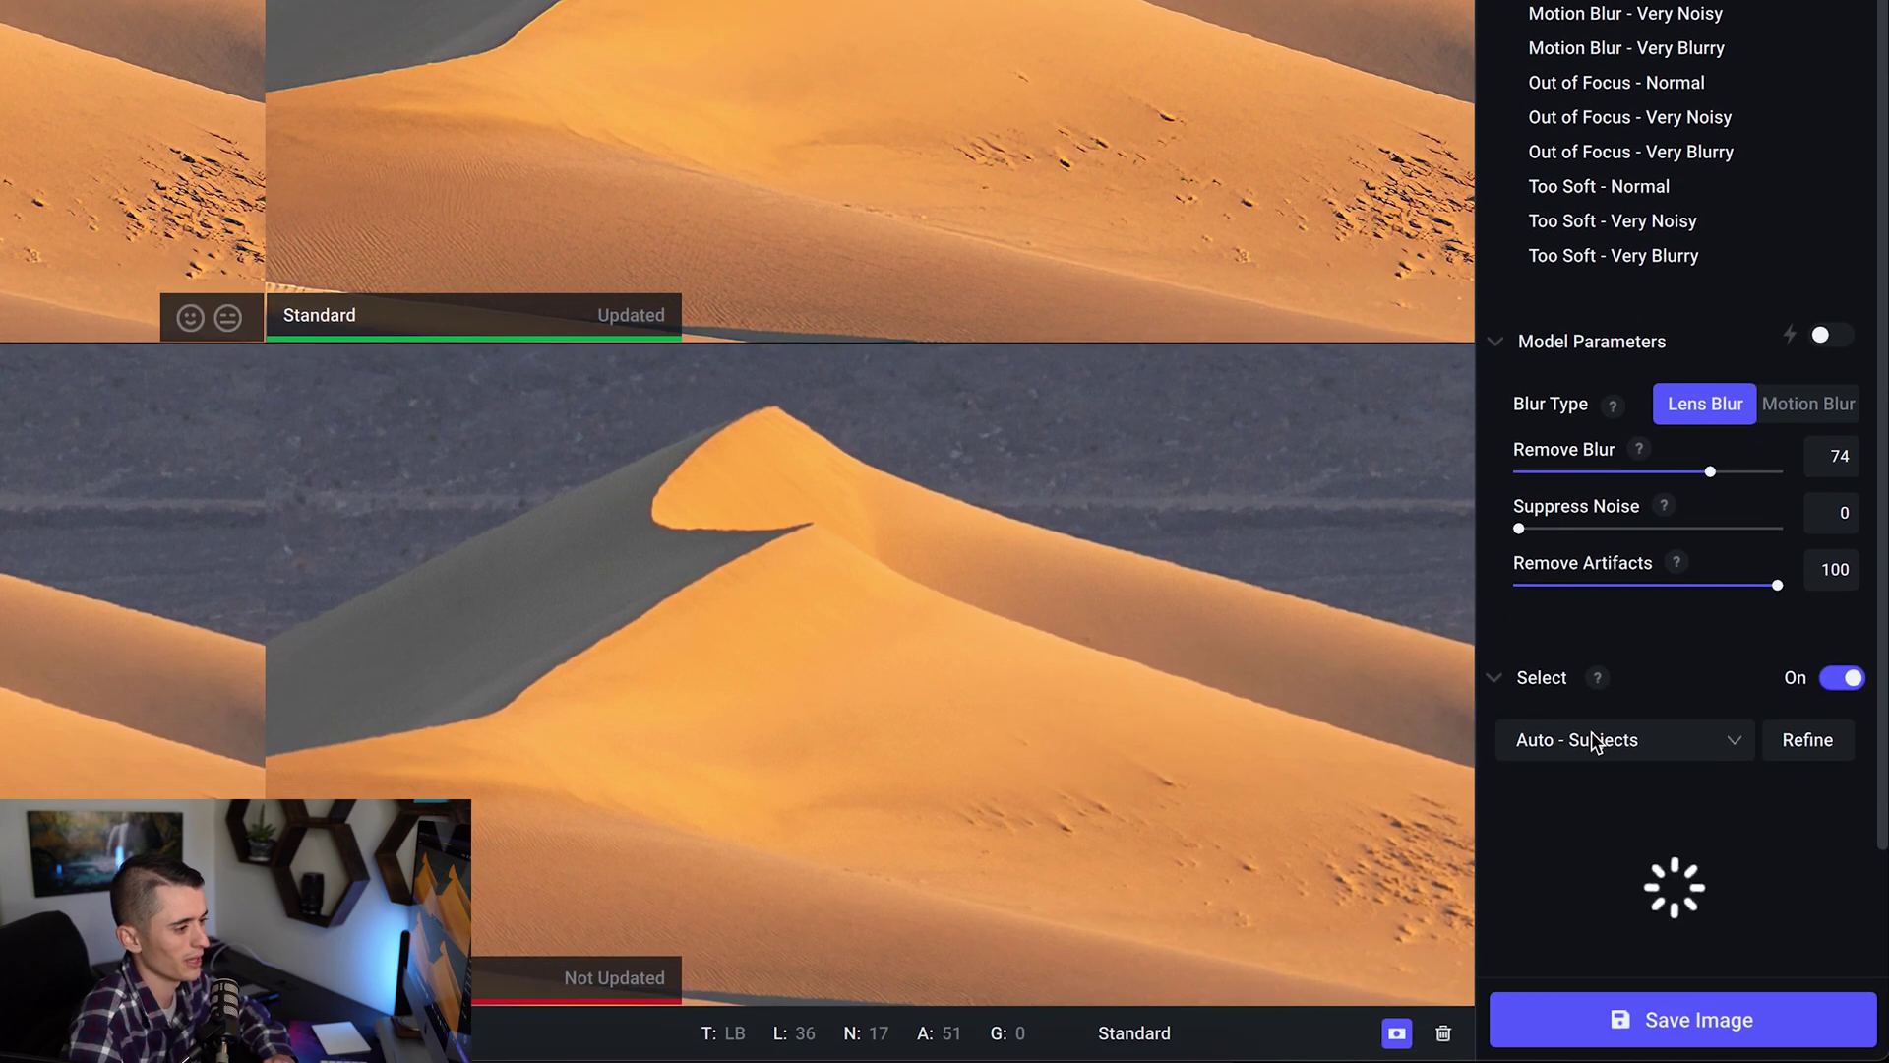
click(1591, 733)
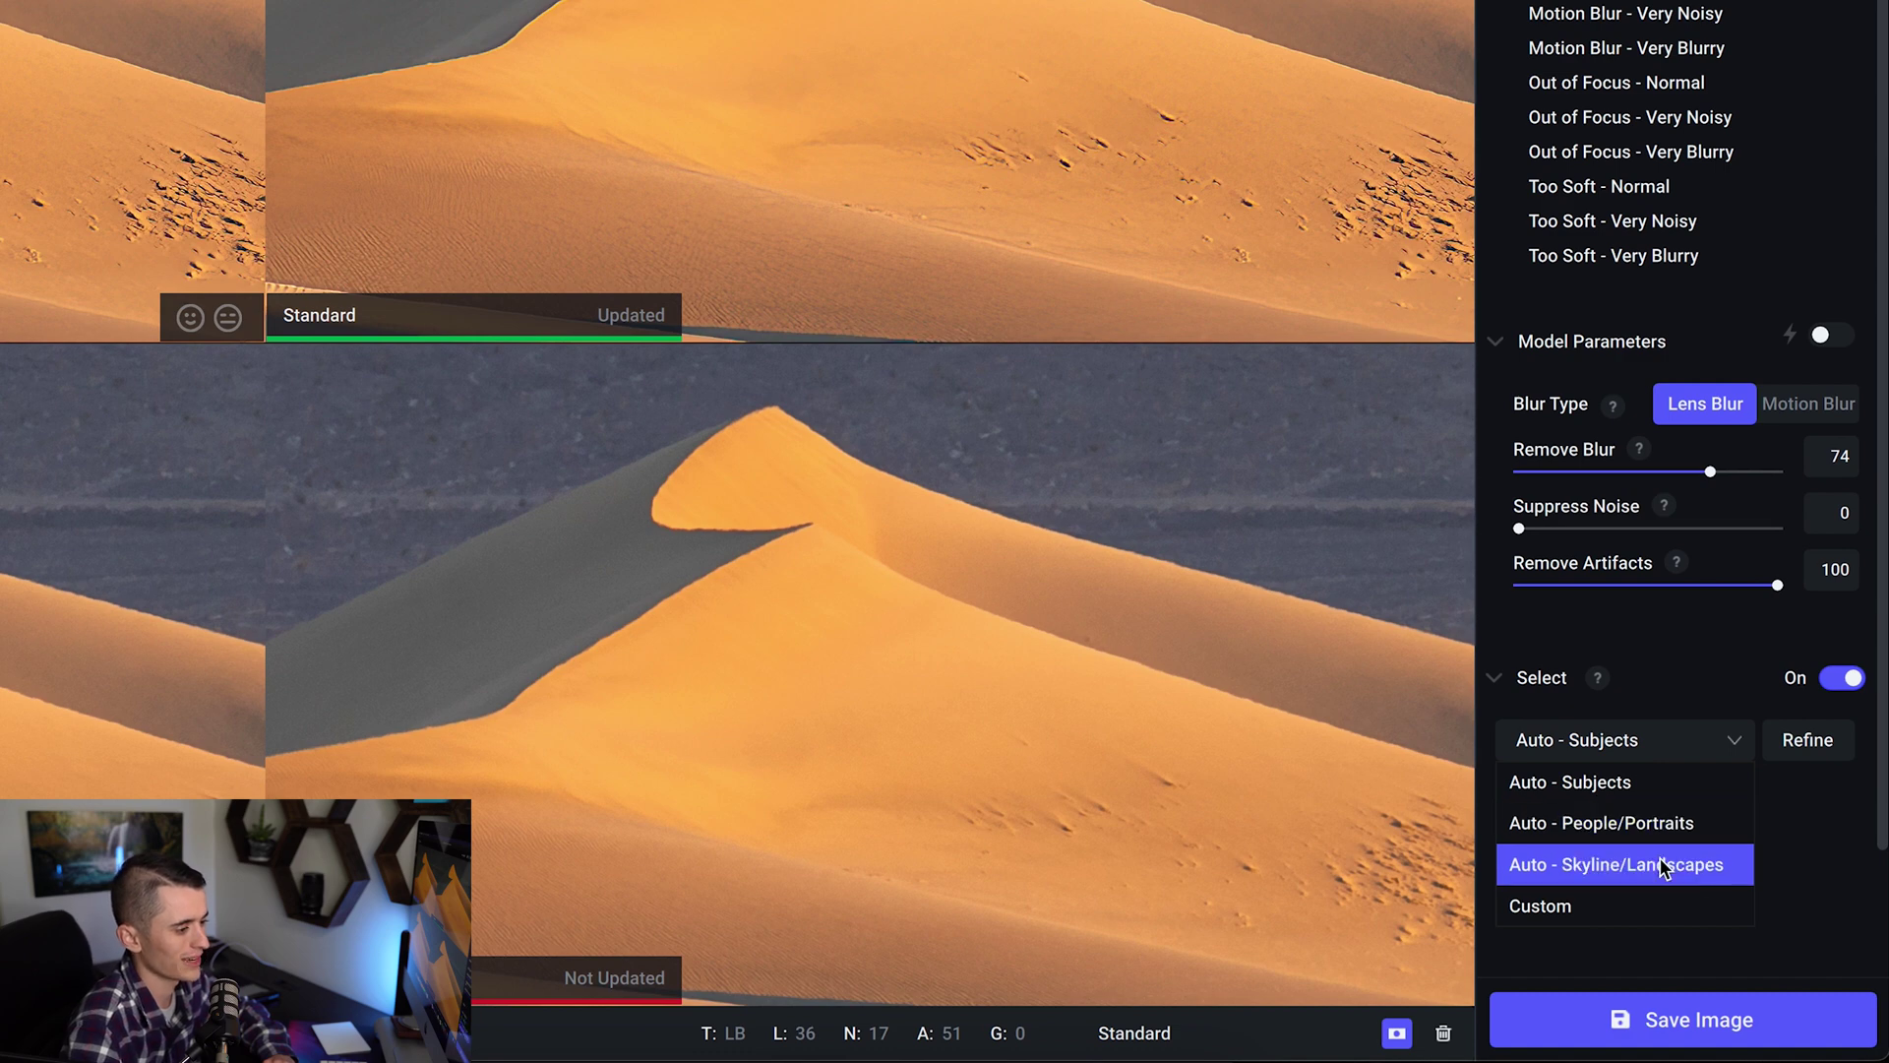
click(1659, 655)
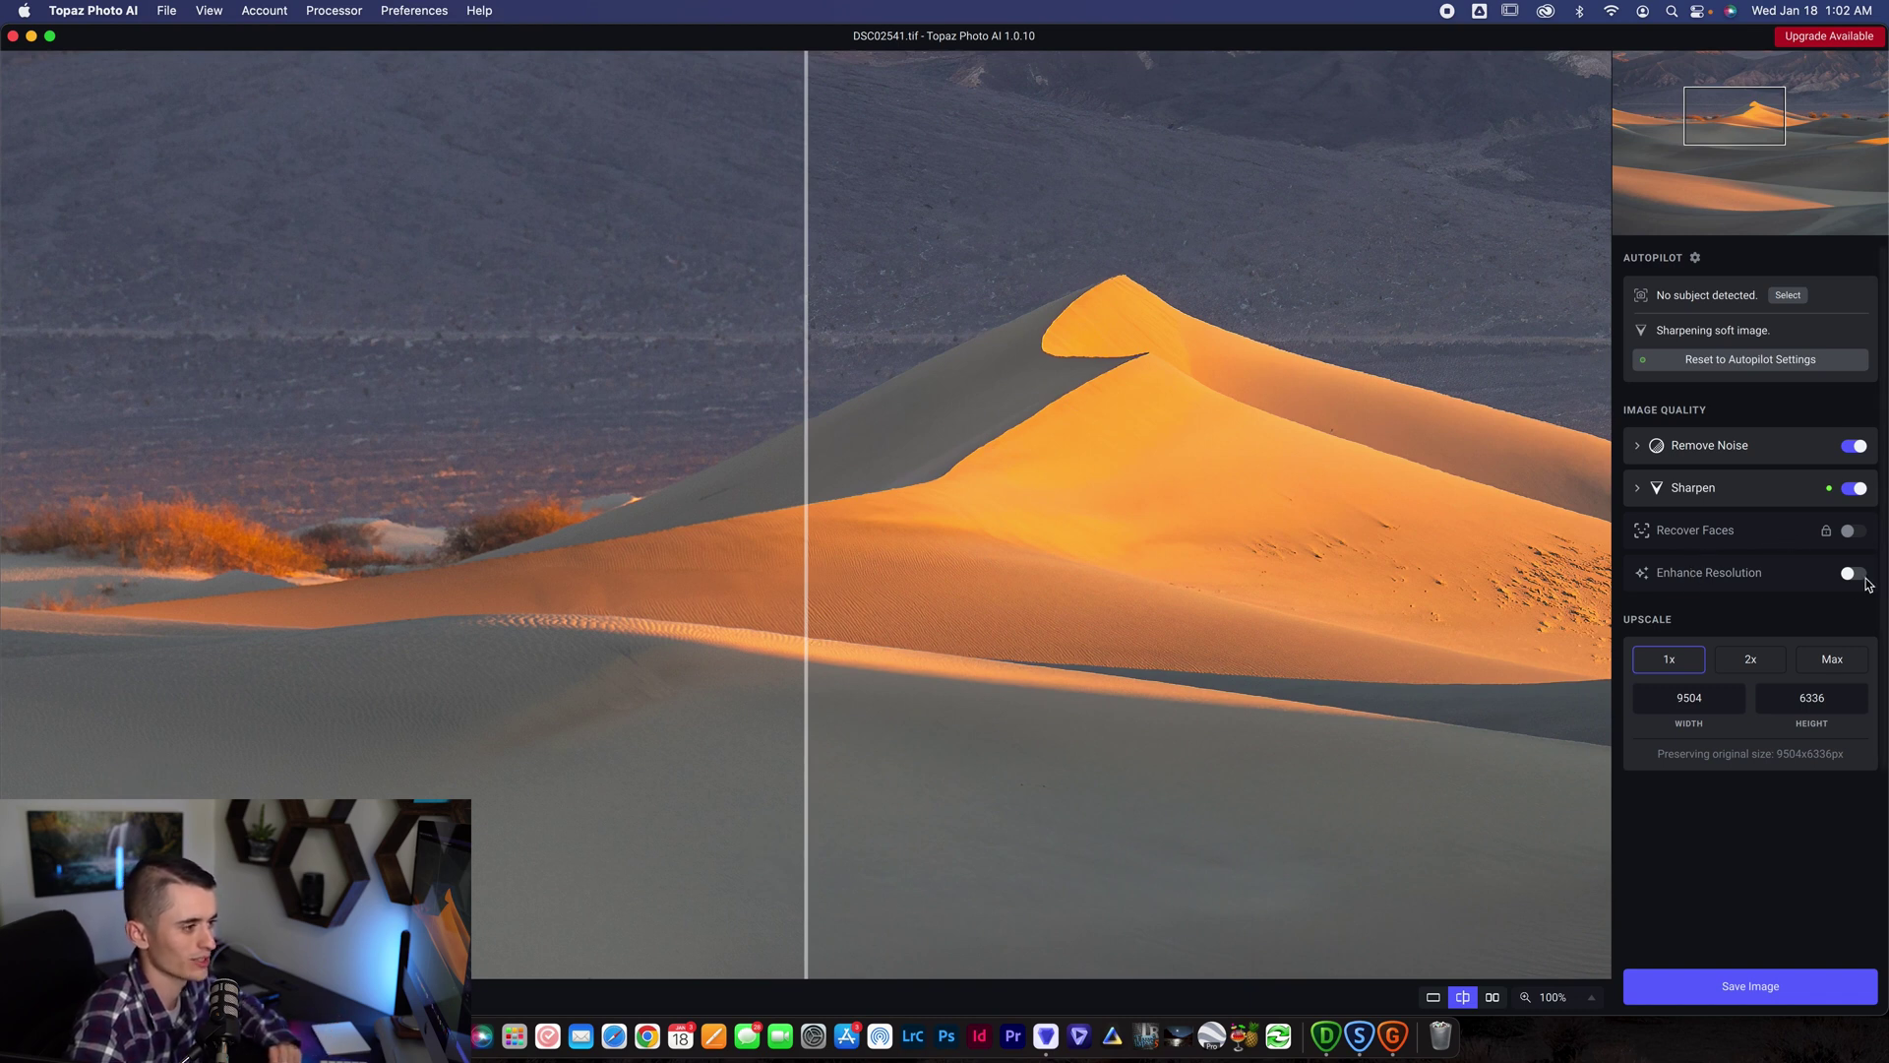
Step: Enable Enhance Resolution with the Natural model, then bring up Gigapixel AI
click(1720, 567)
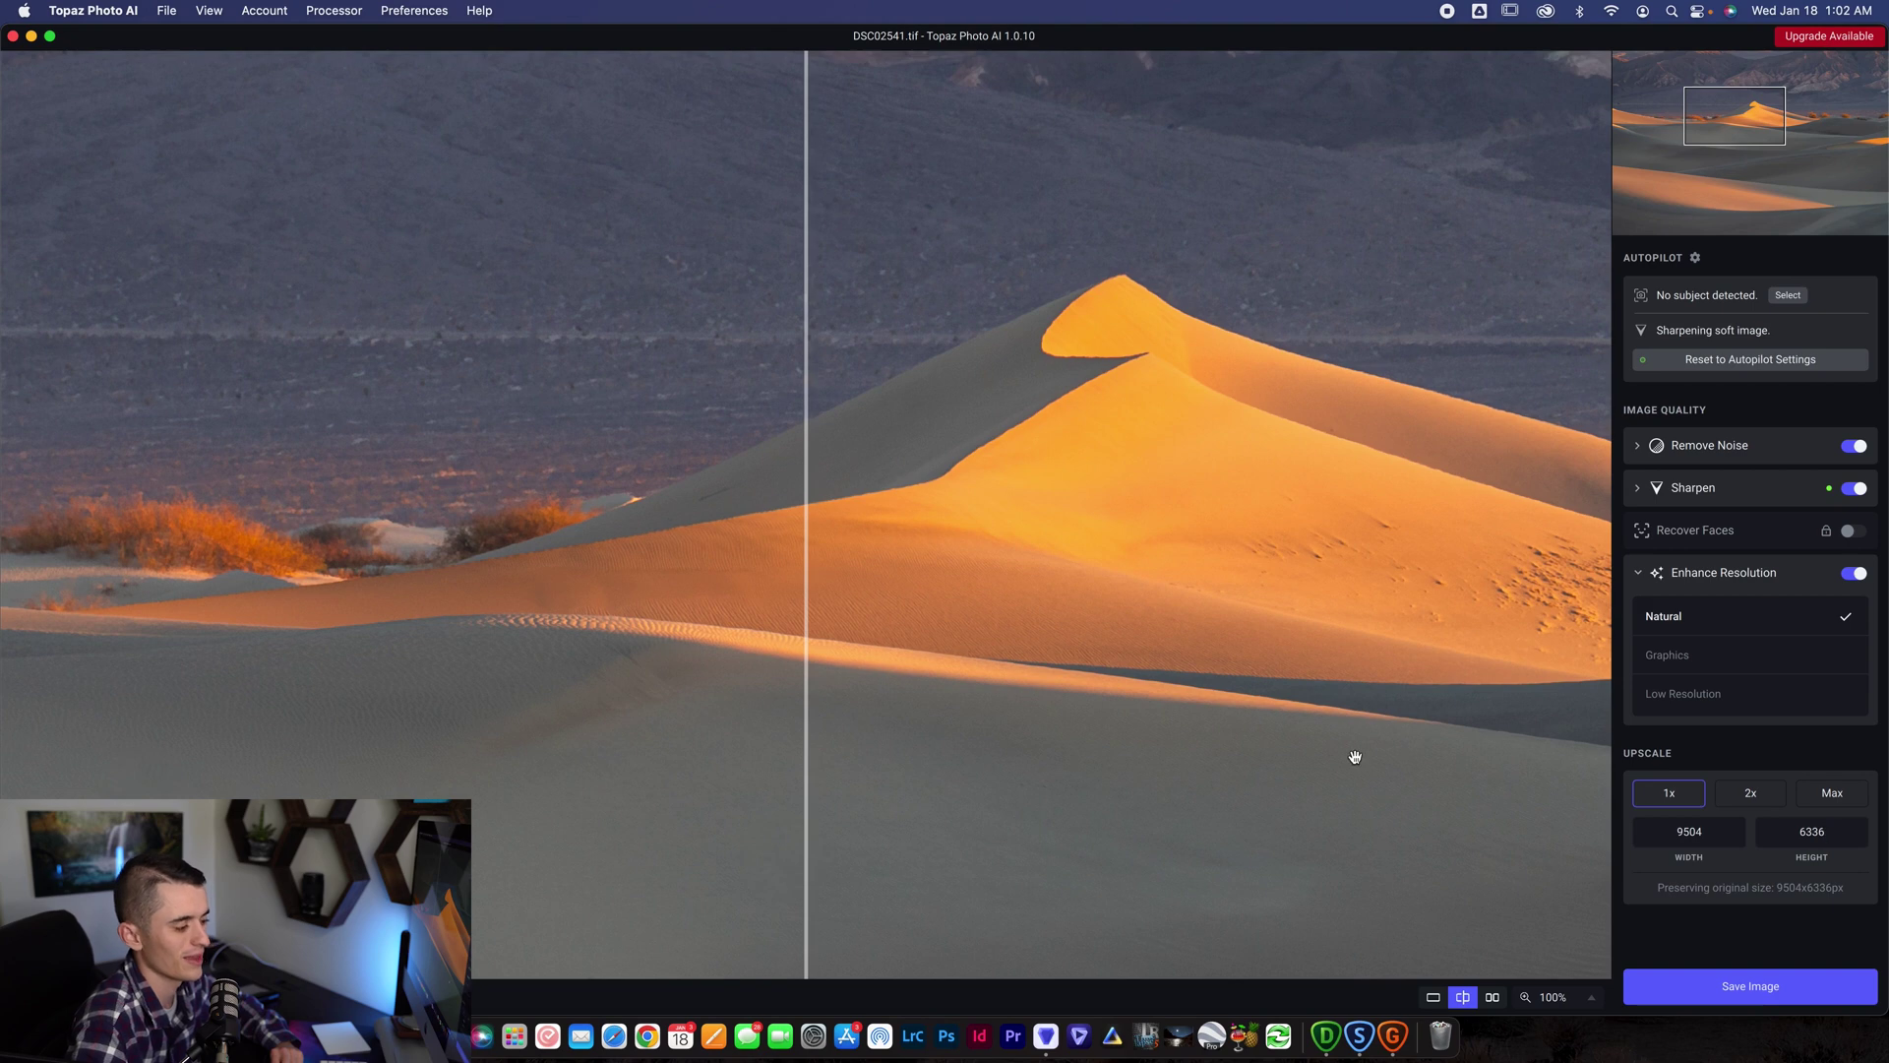
click(1393, 1030)
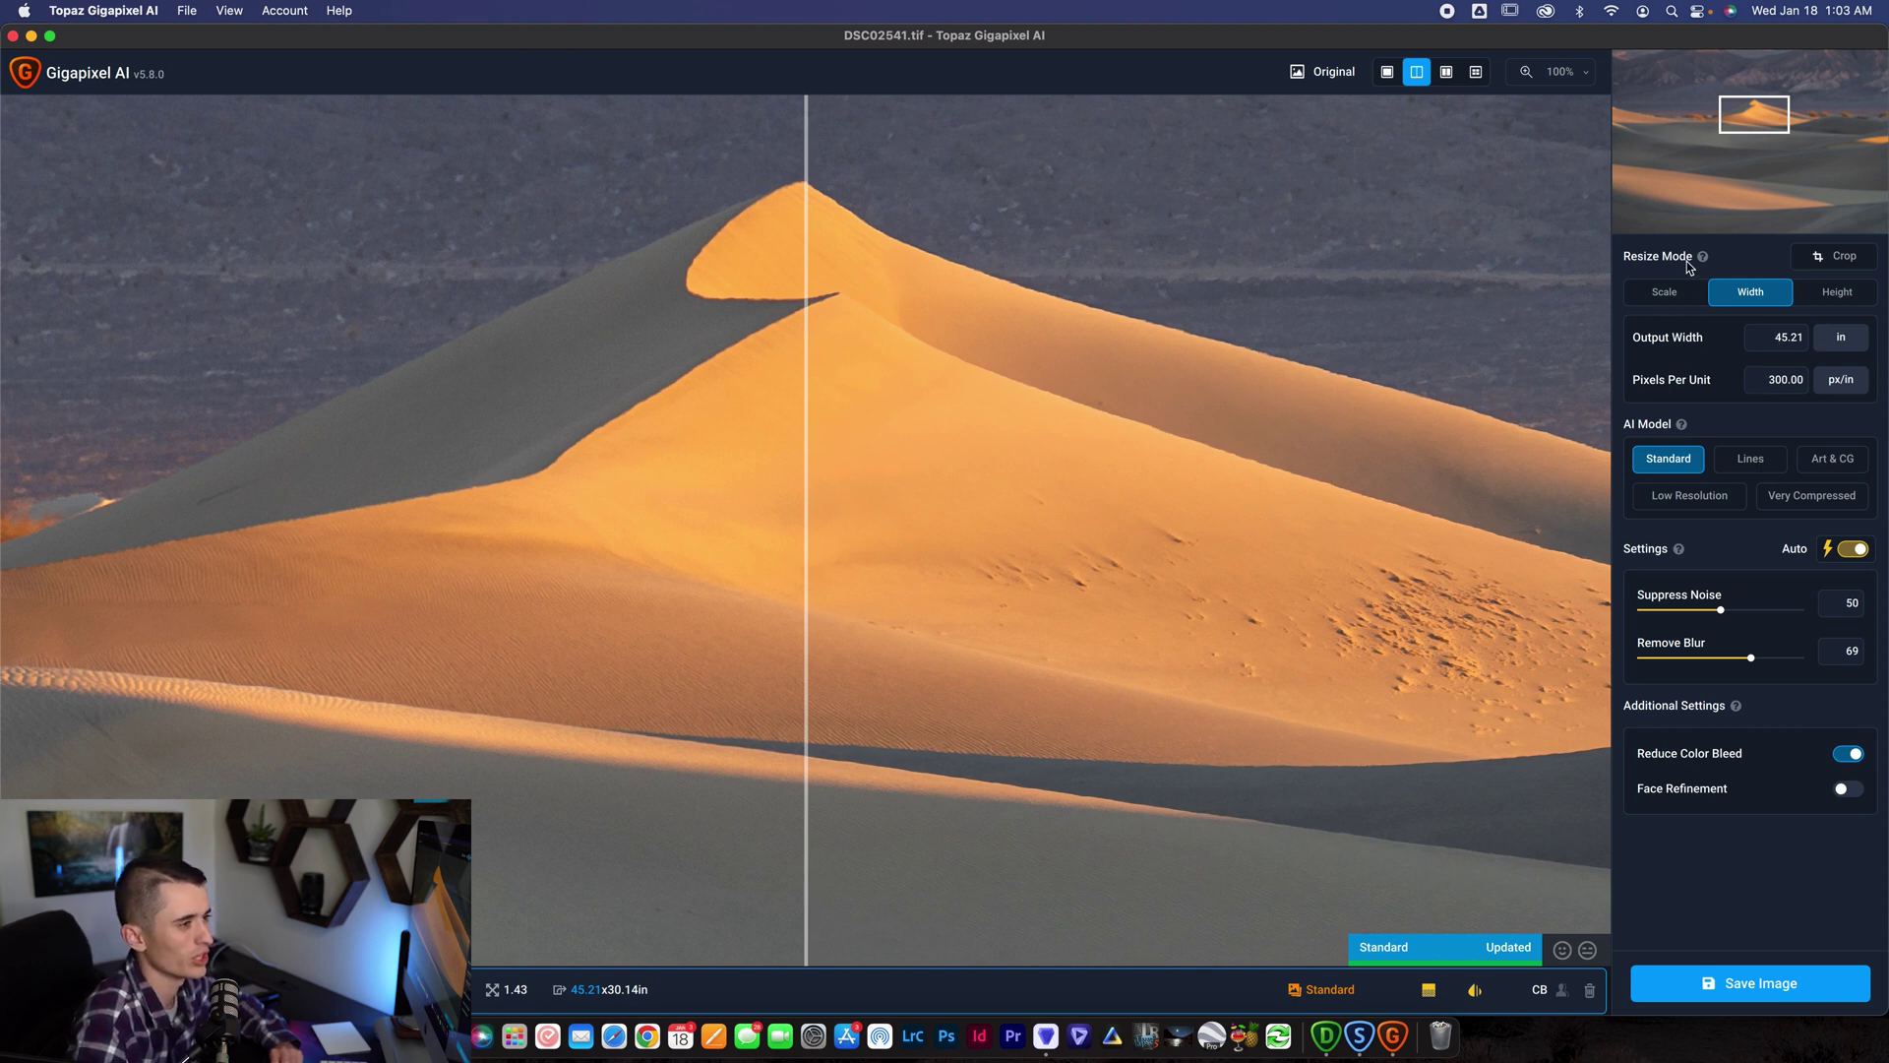
Step: Resize the Gigapixel output by Height (30.14 in, 300 px/in), test Face Refinement, then return to Photo AI
click(1678, 292)
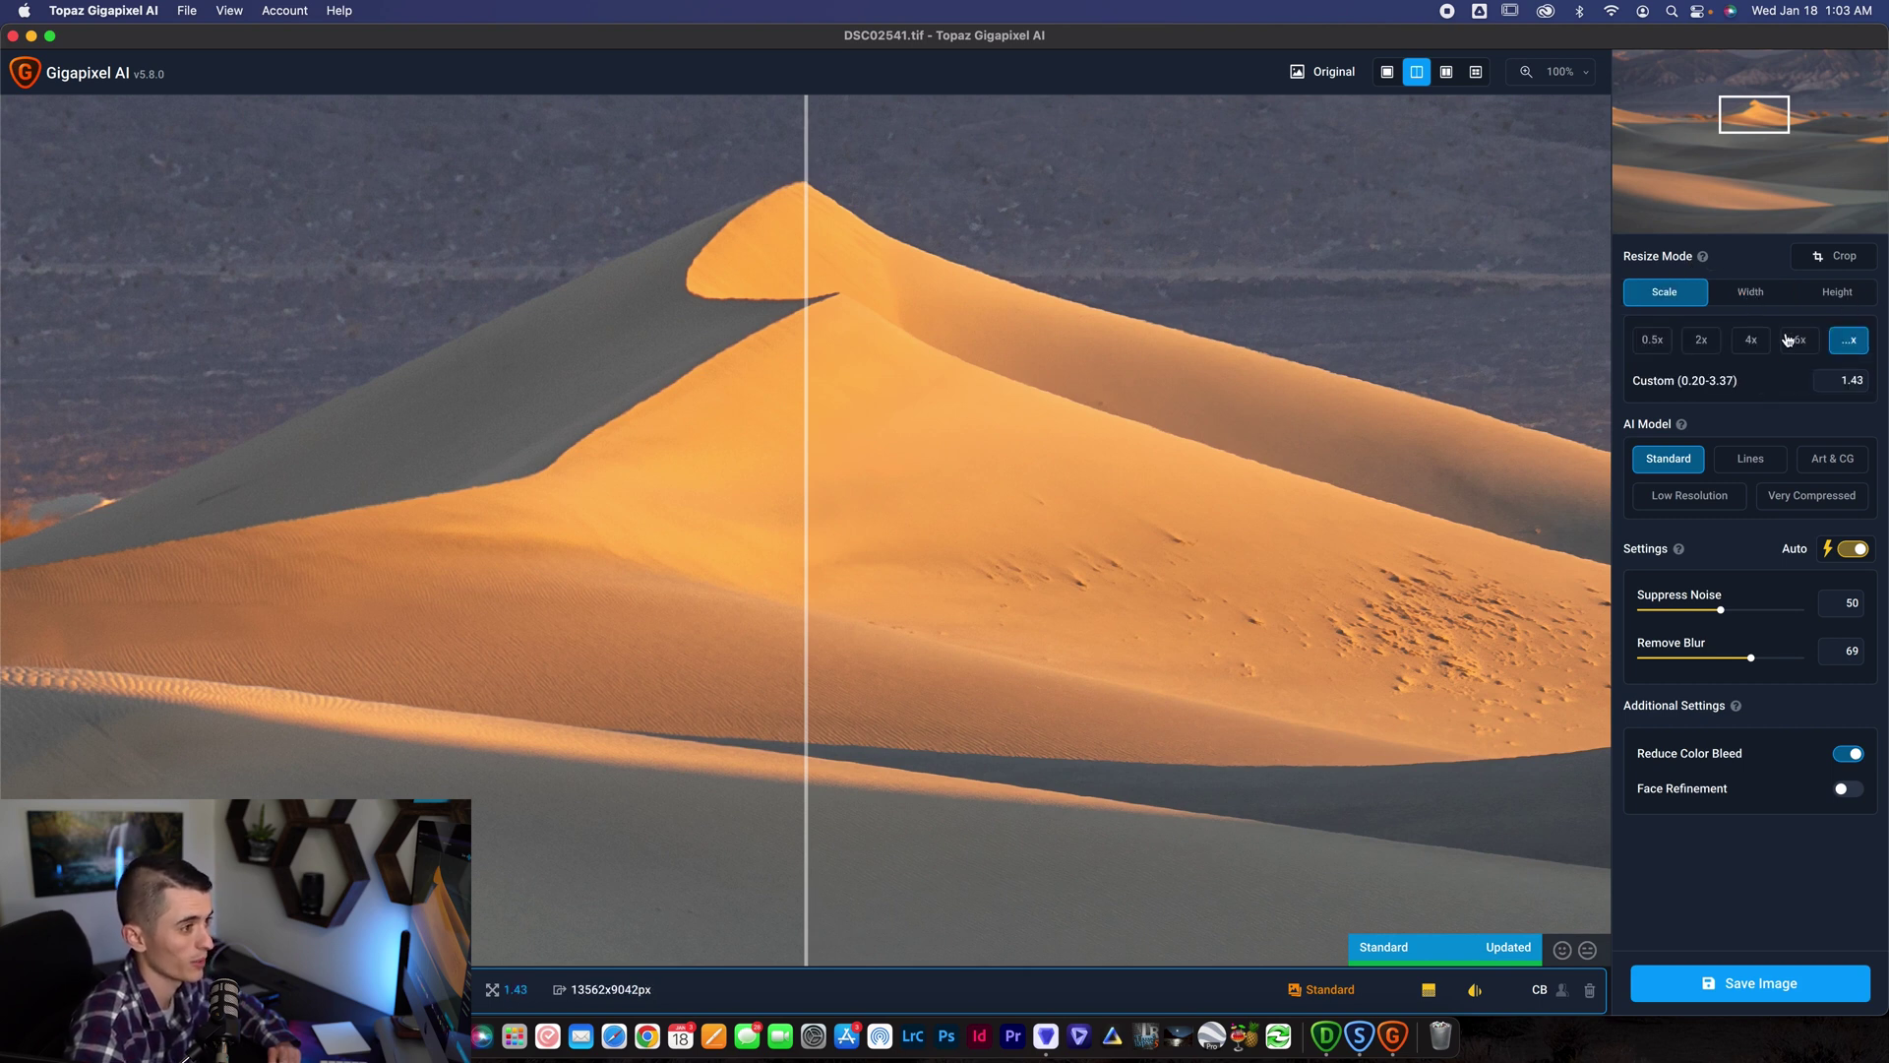
click(1823, 300)
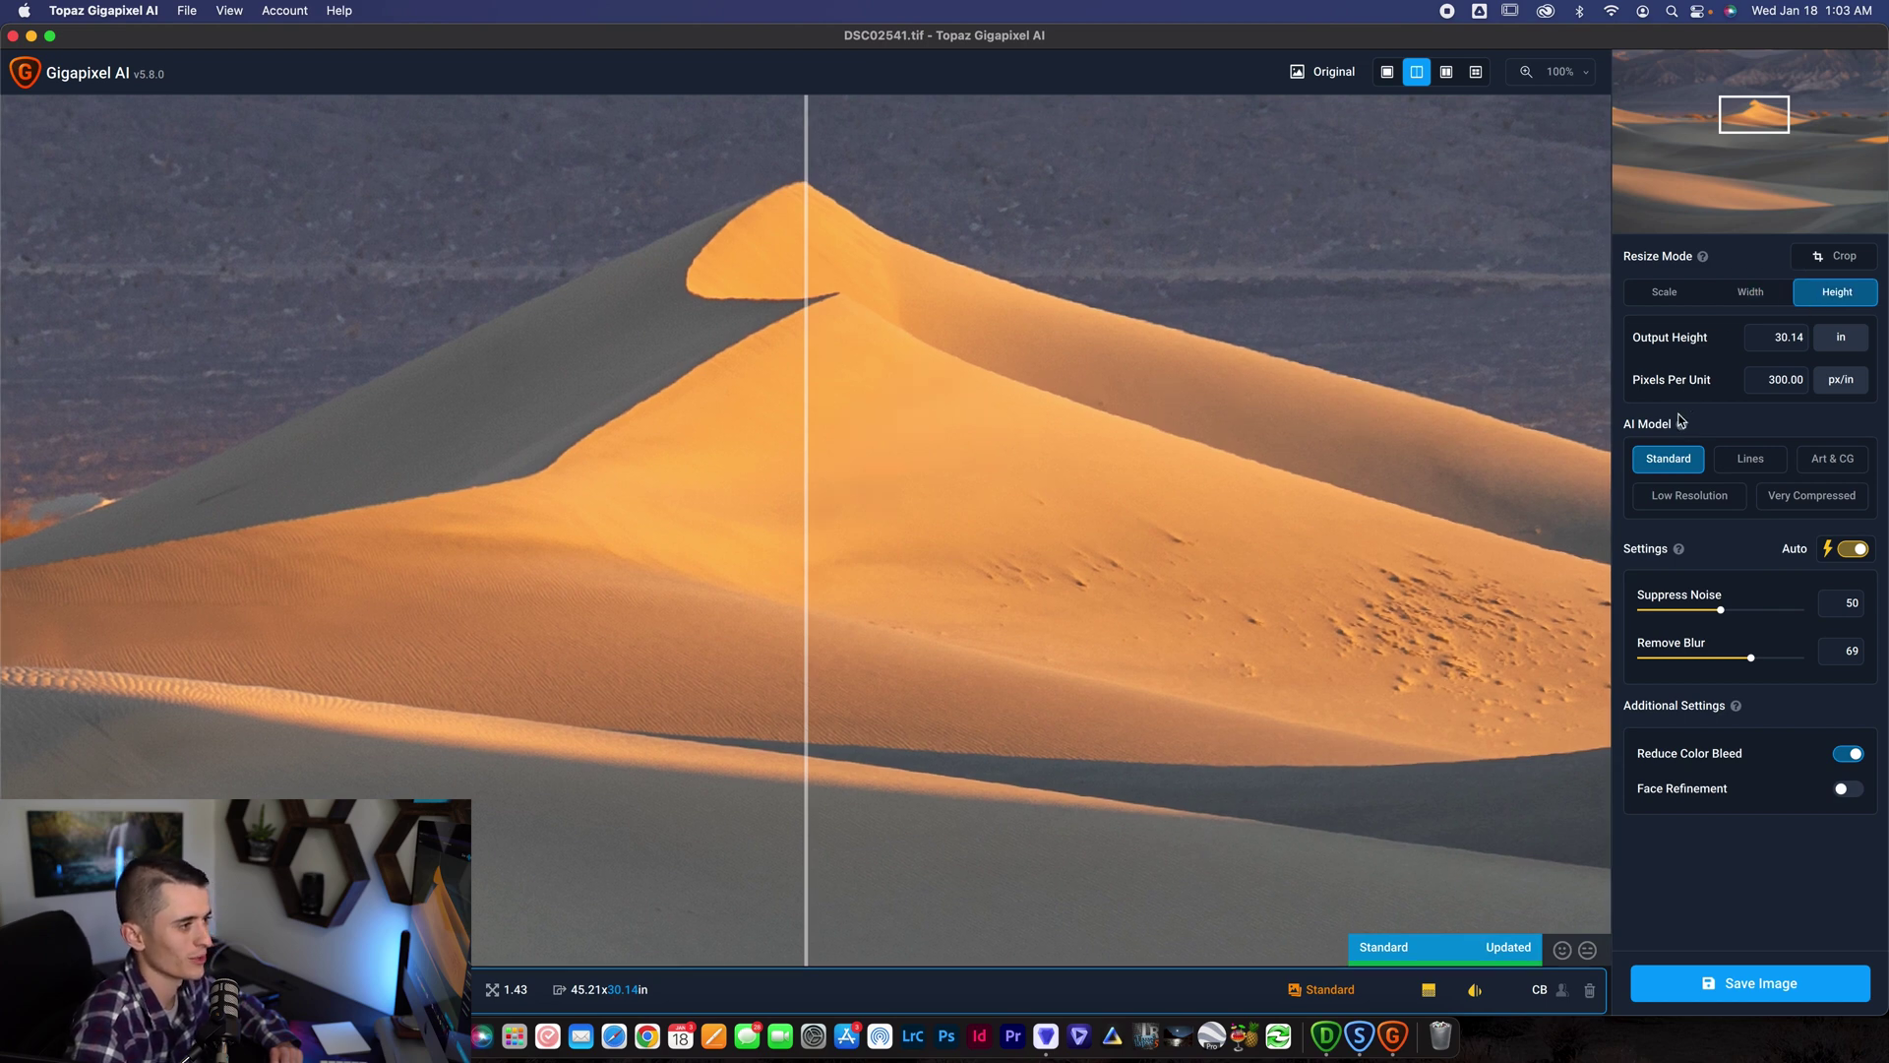
mouse_move(1683, 429)
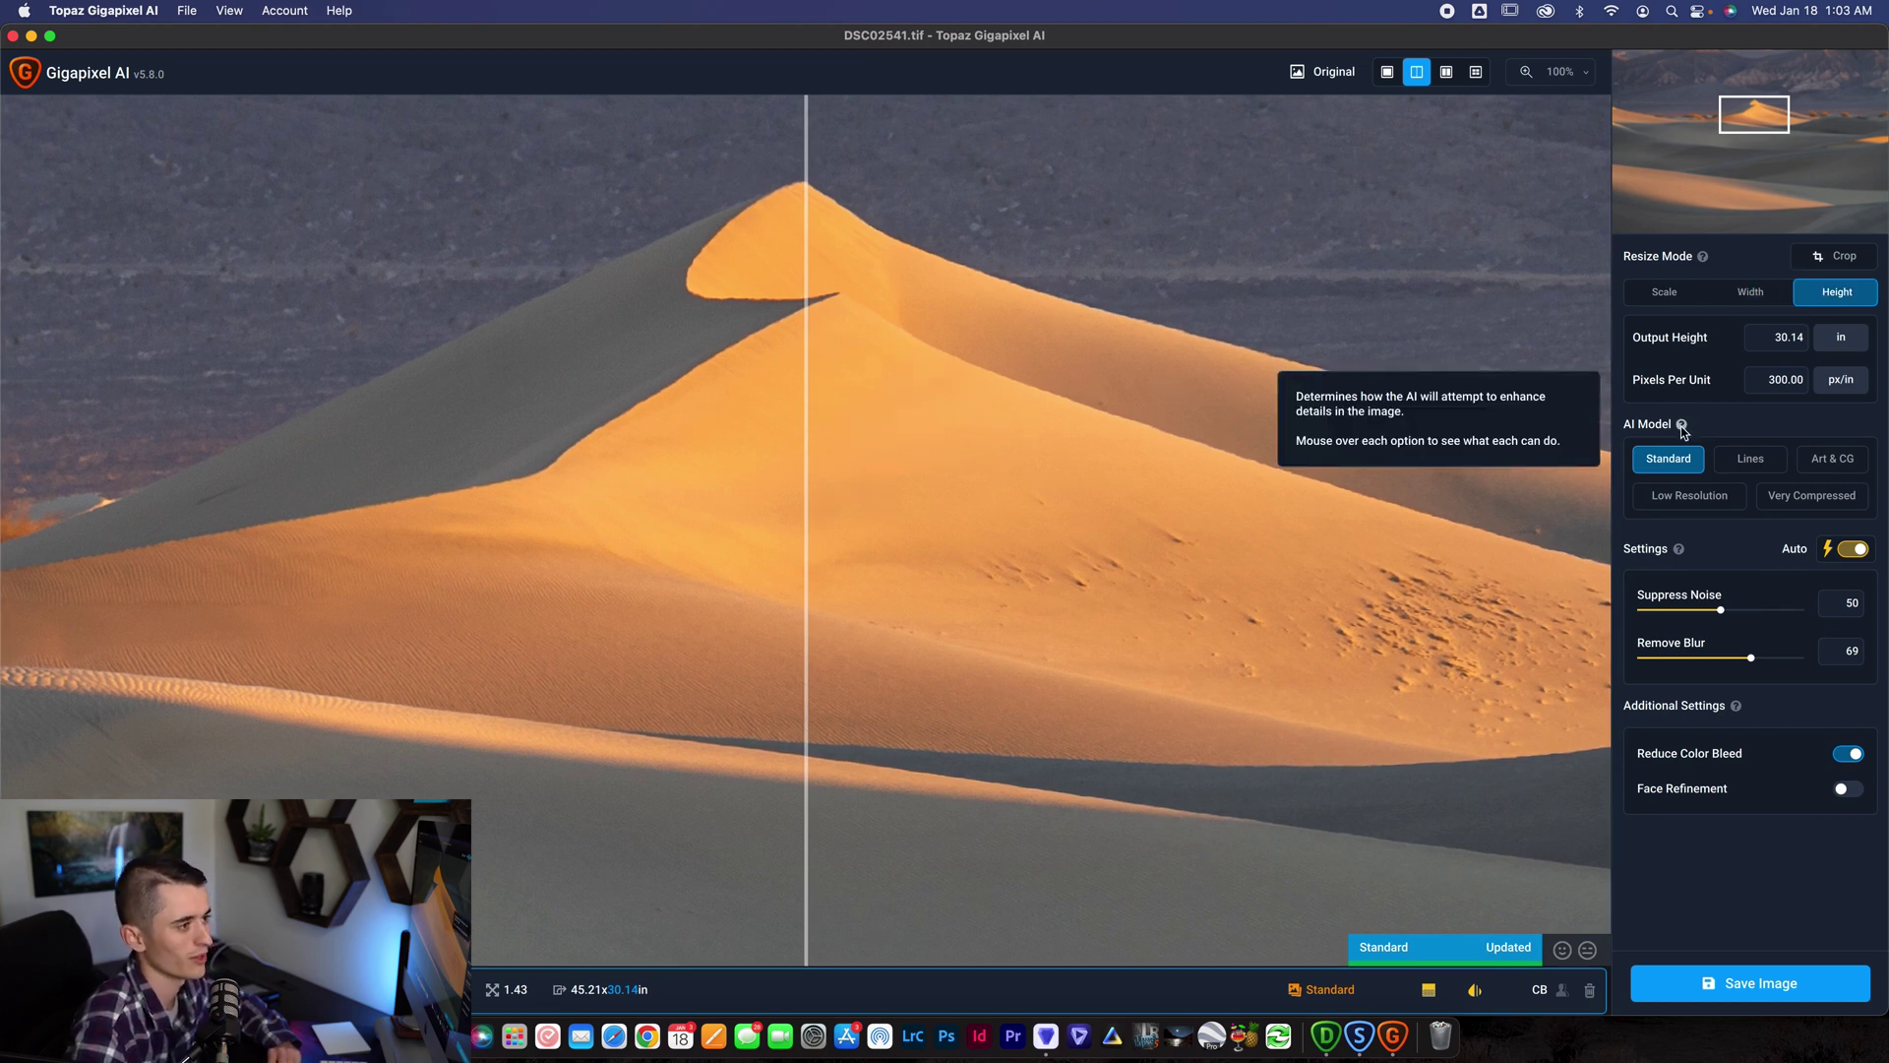
mouse_move(1672, 461)
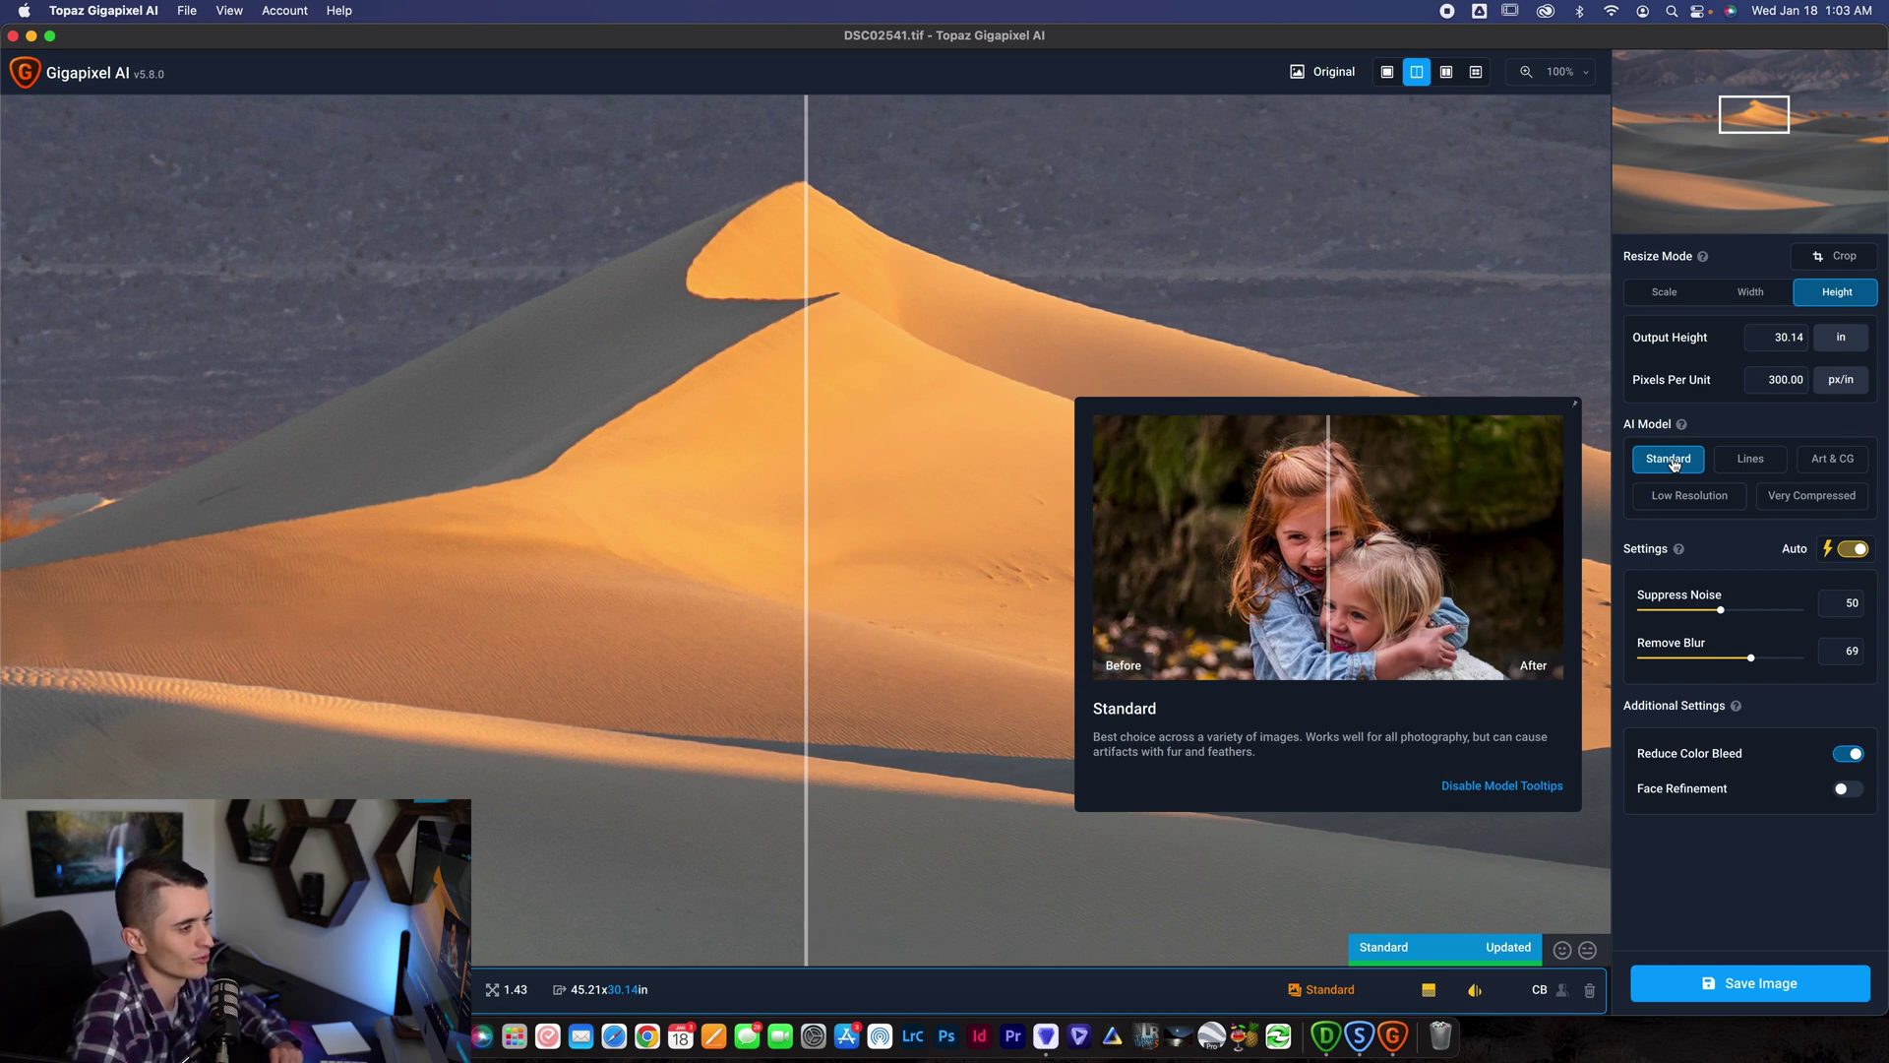
mouse_move(1744, 463)
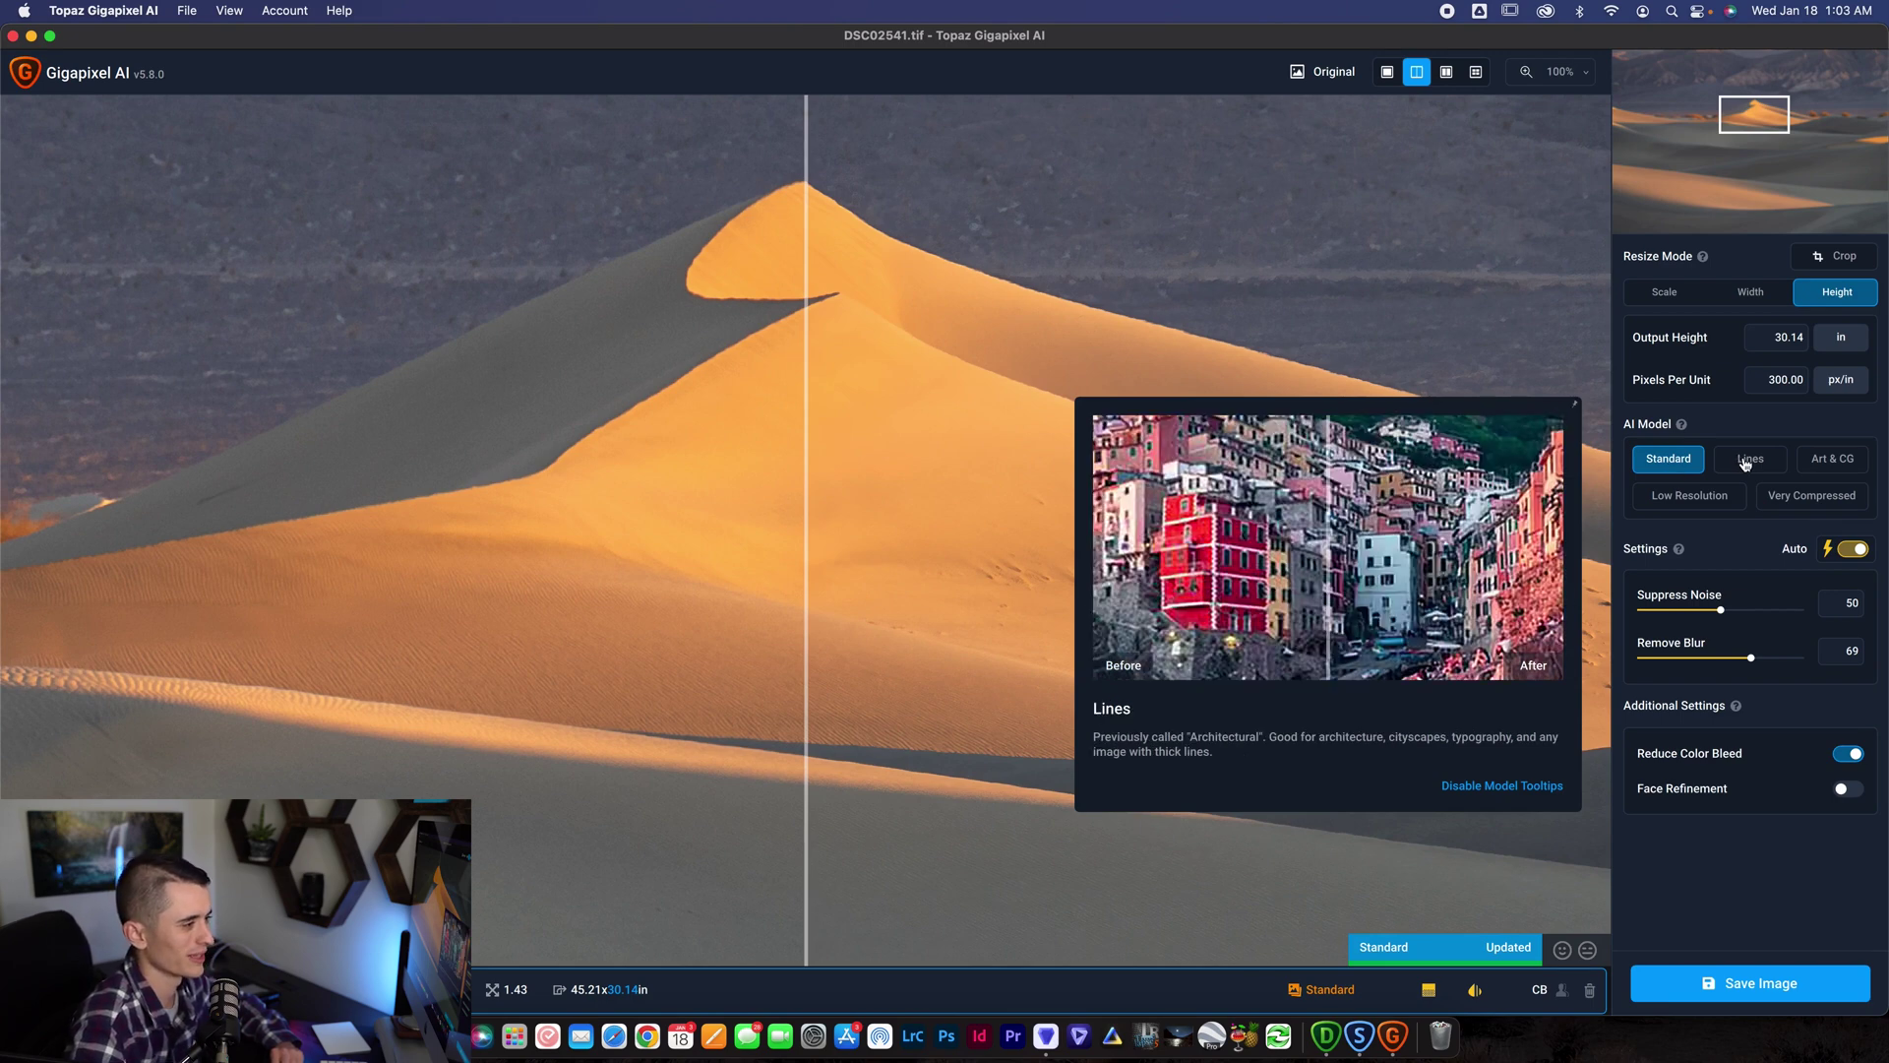
mouse_move(1836, 463)
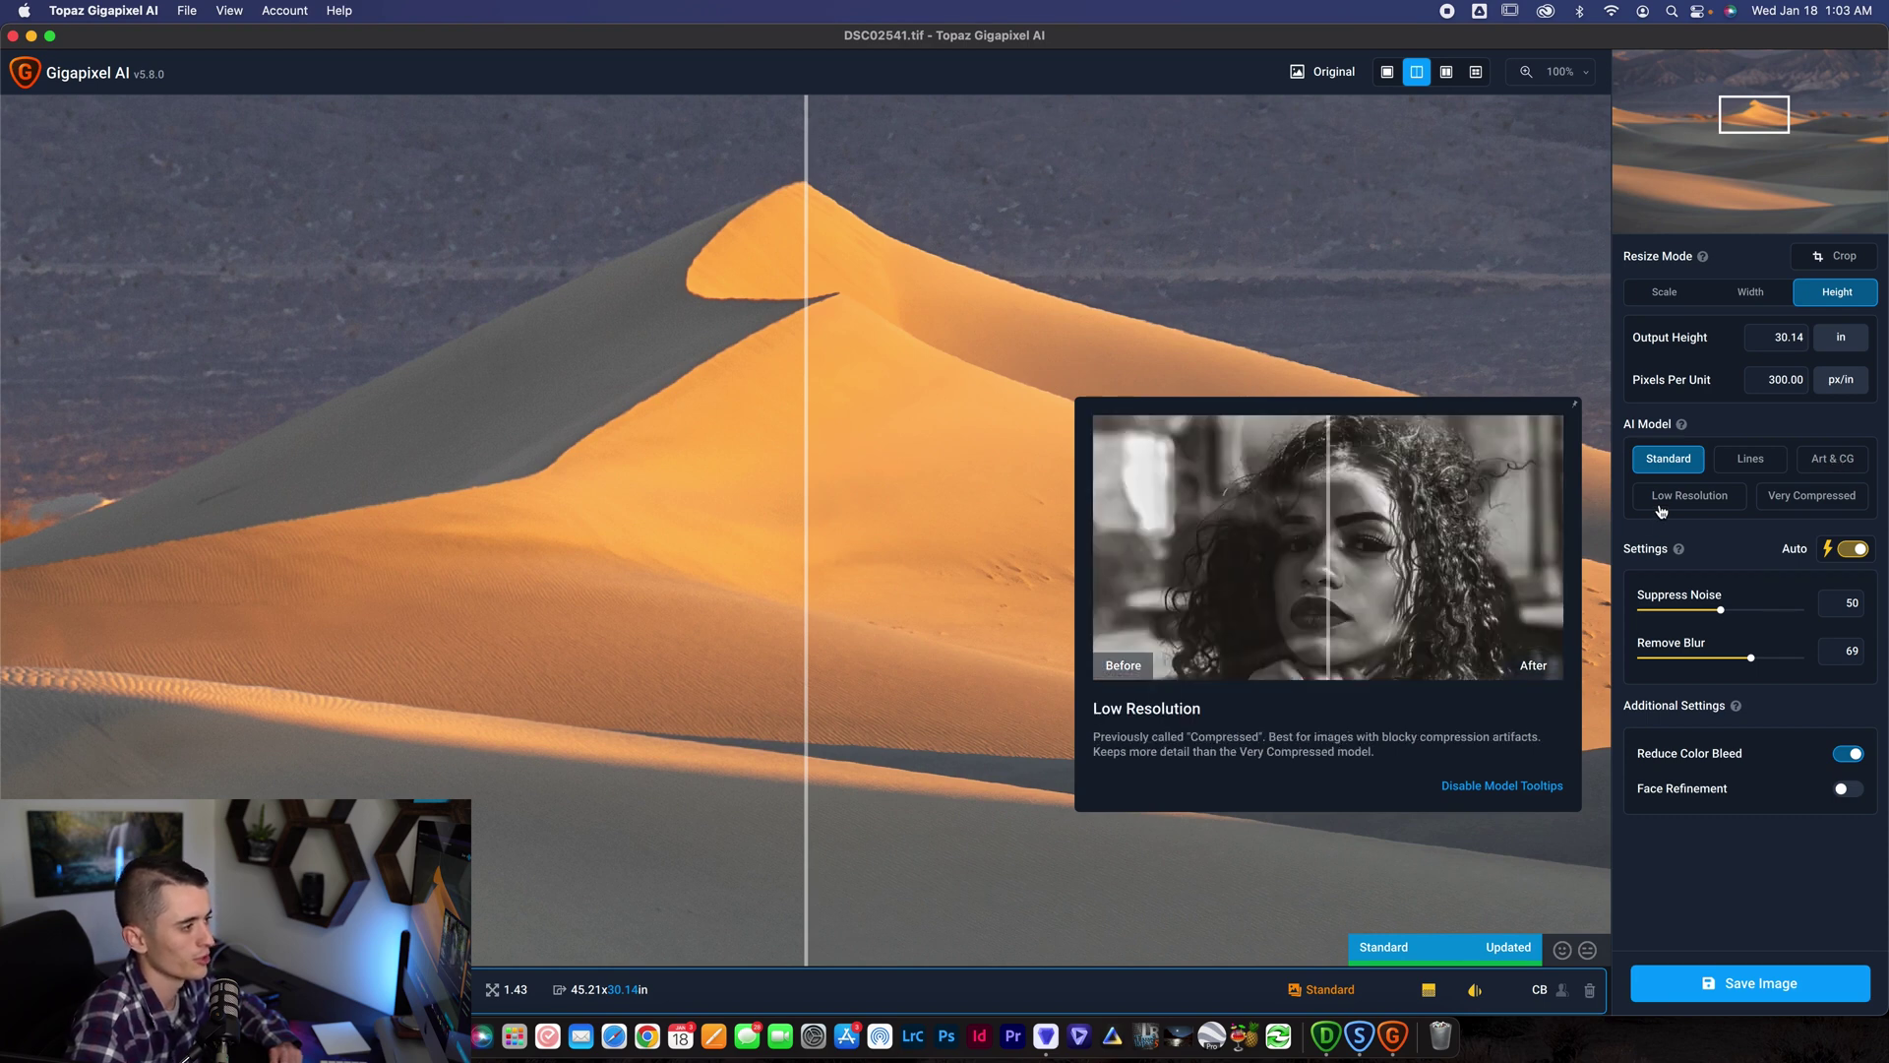
mouse_move(1778, 513)
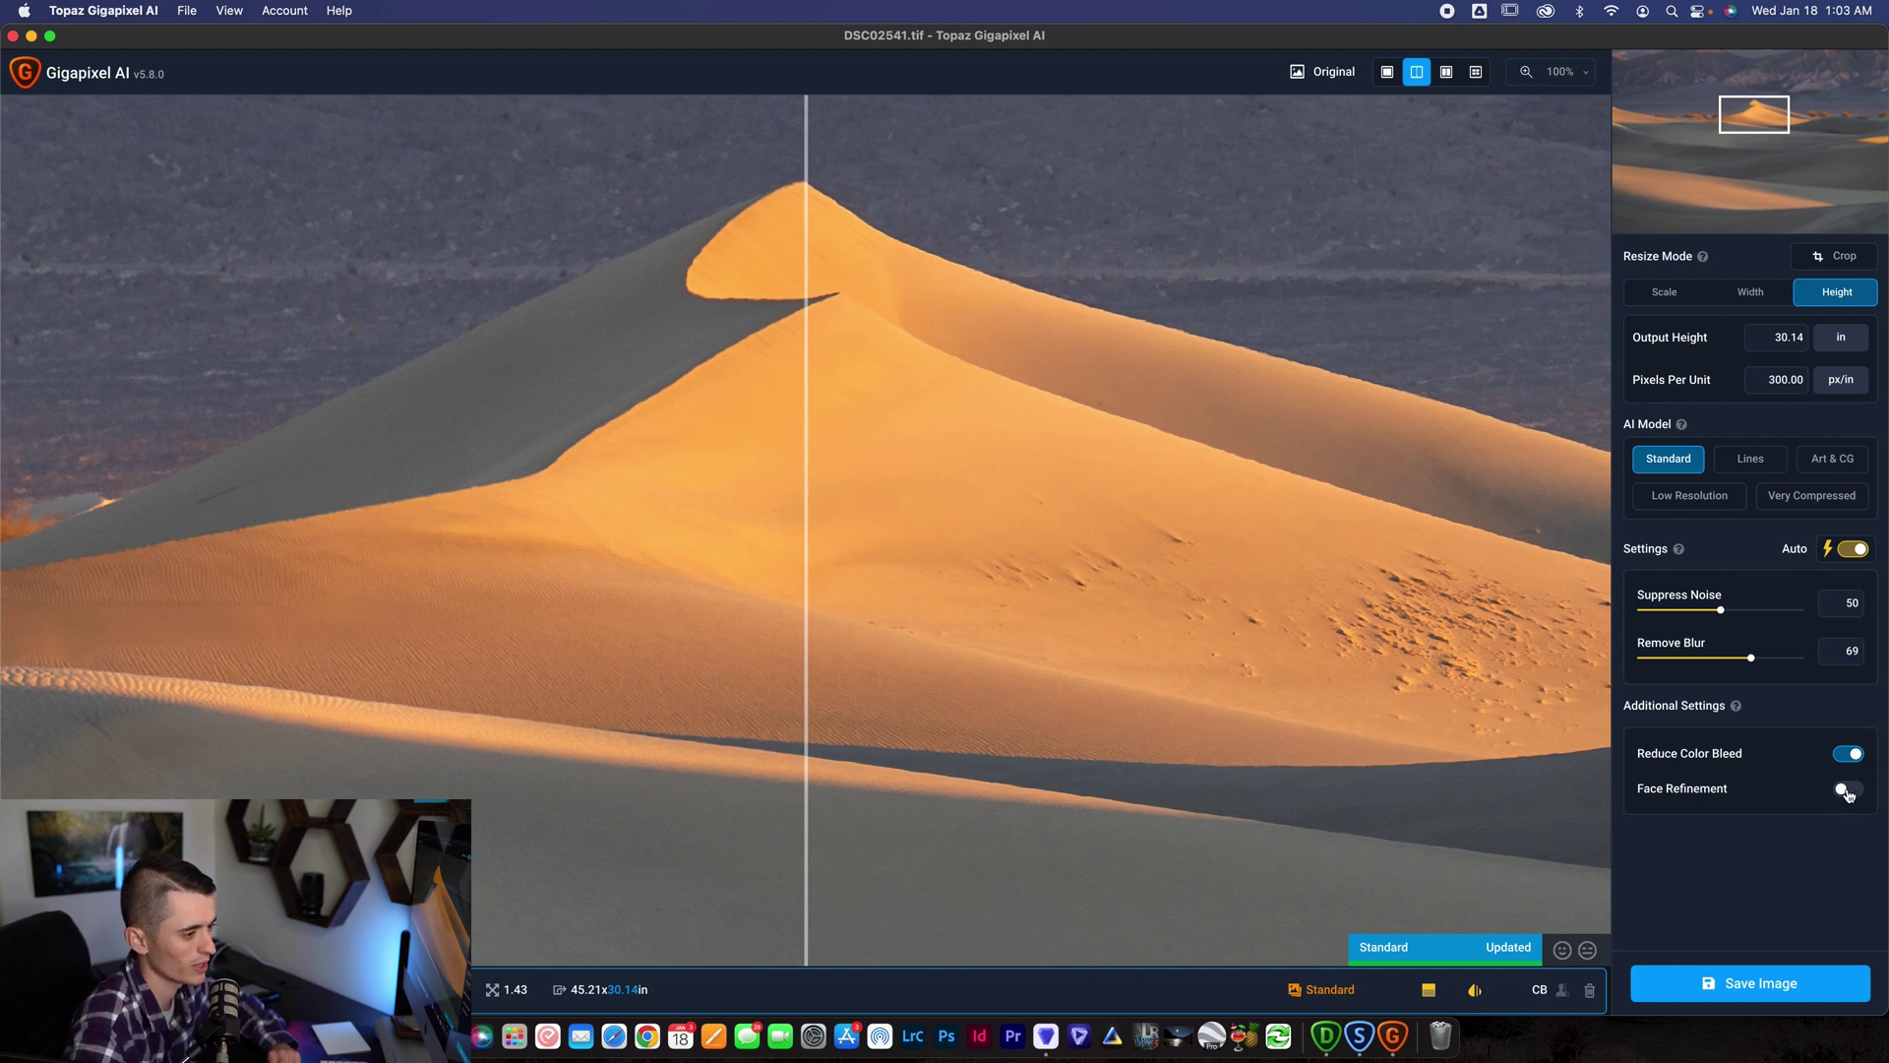
click(1847, 790)
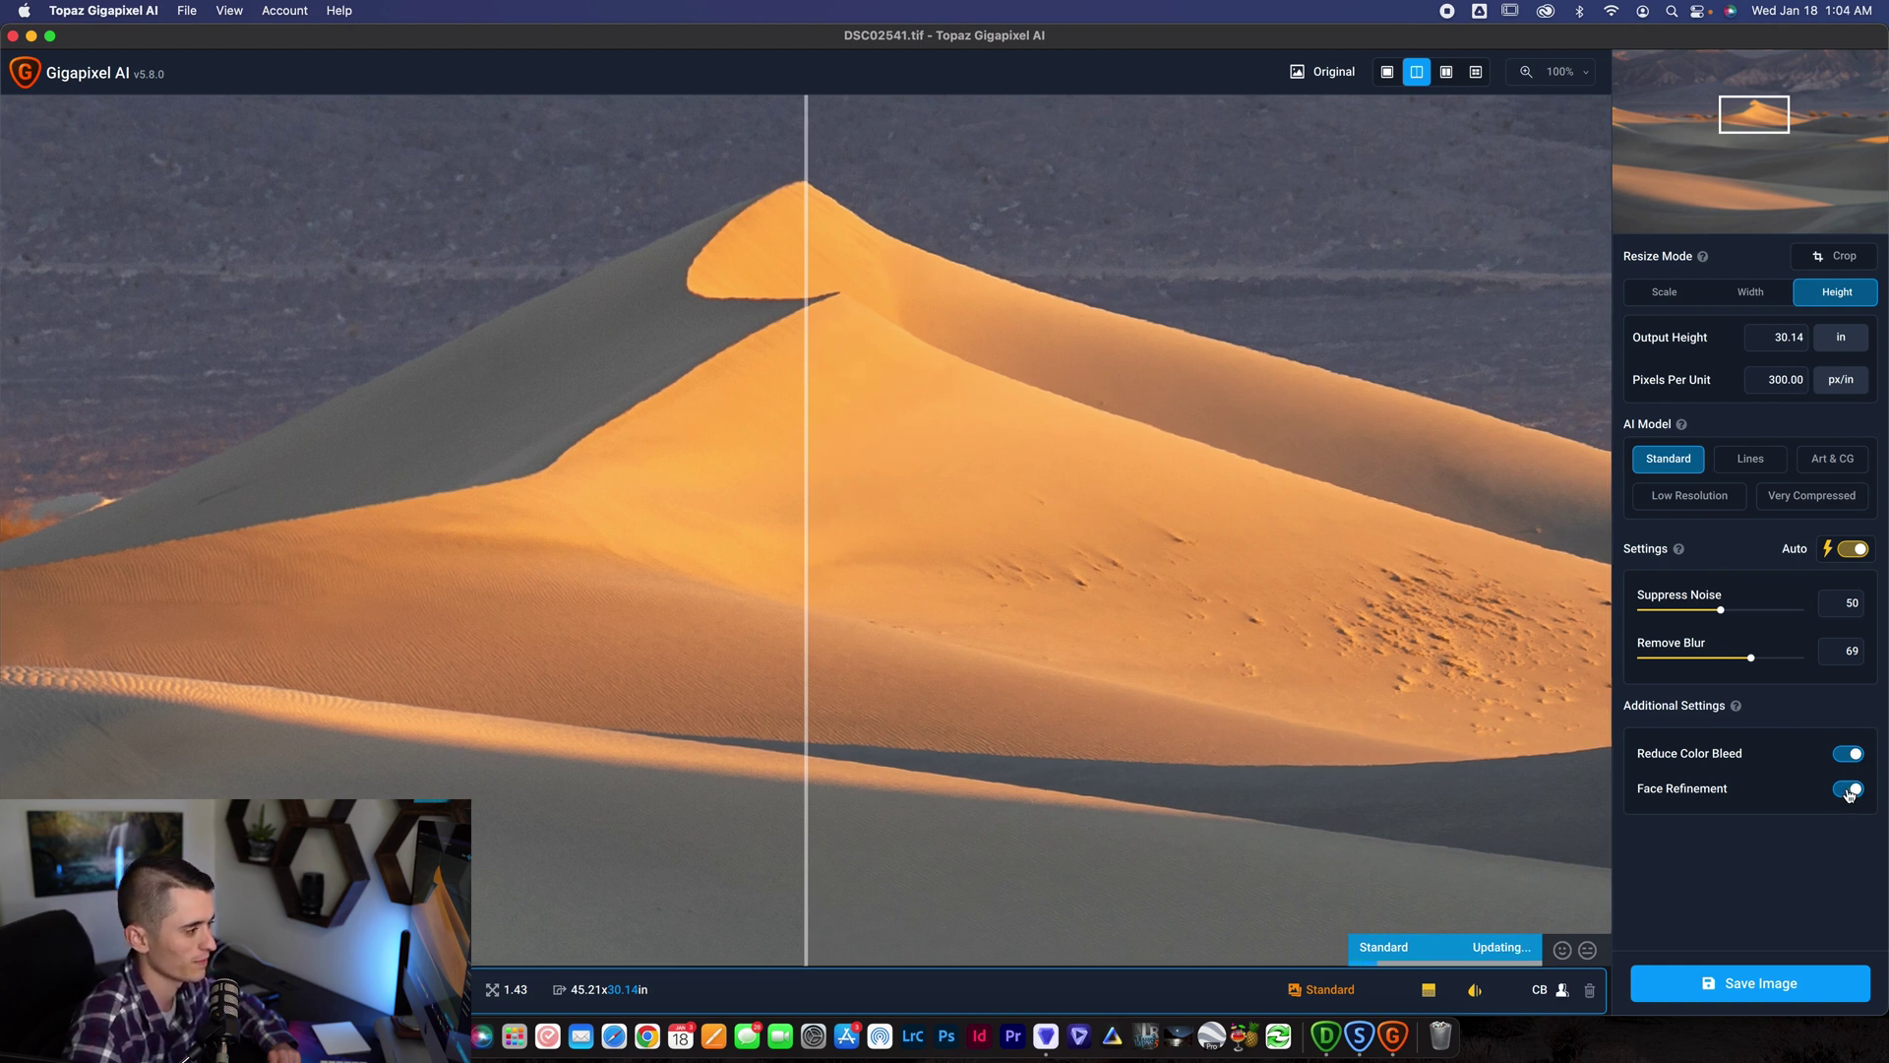
click(1848, 792)
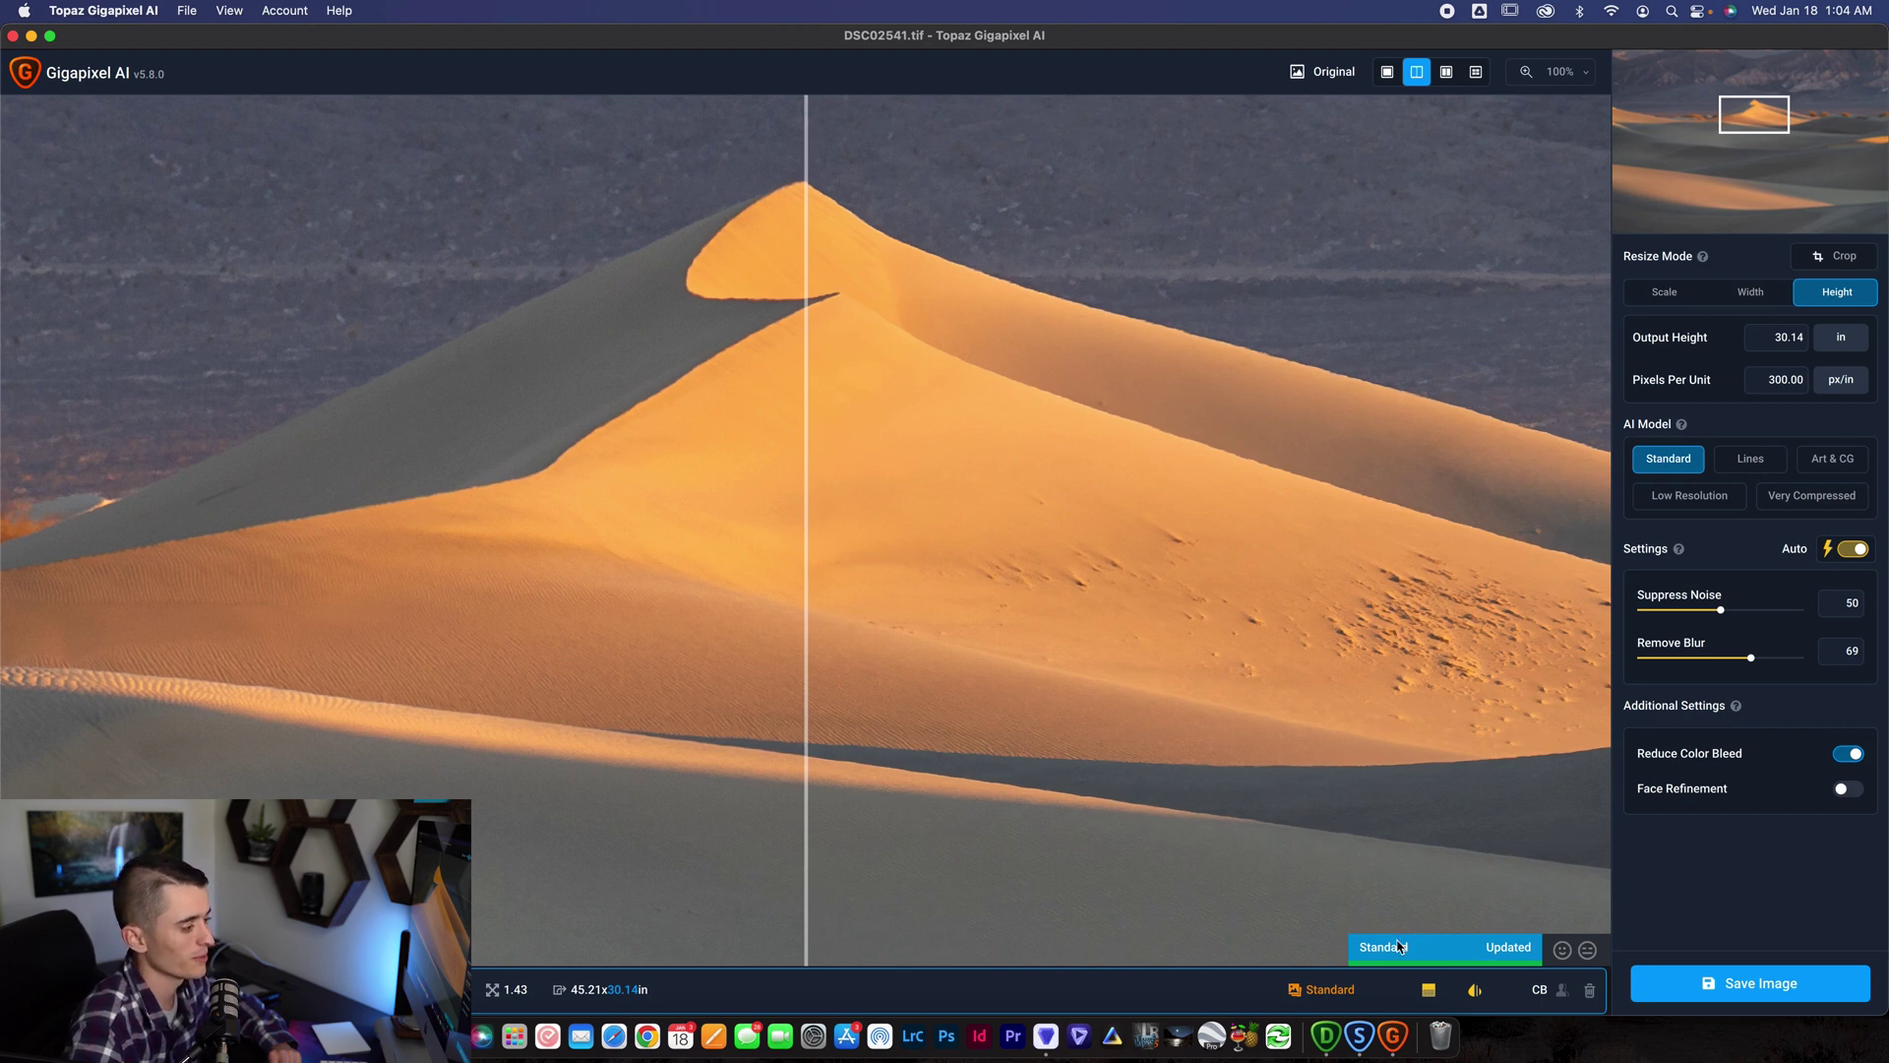
click(1046, 1036)
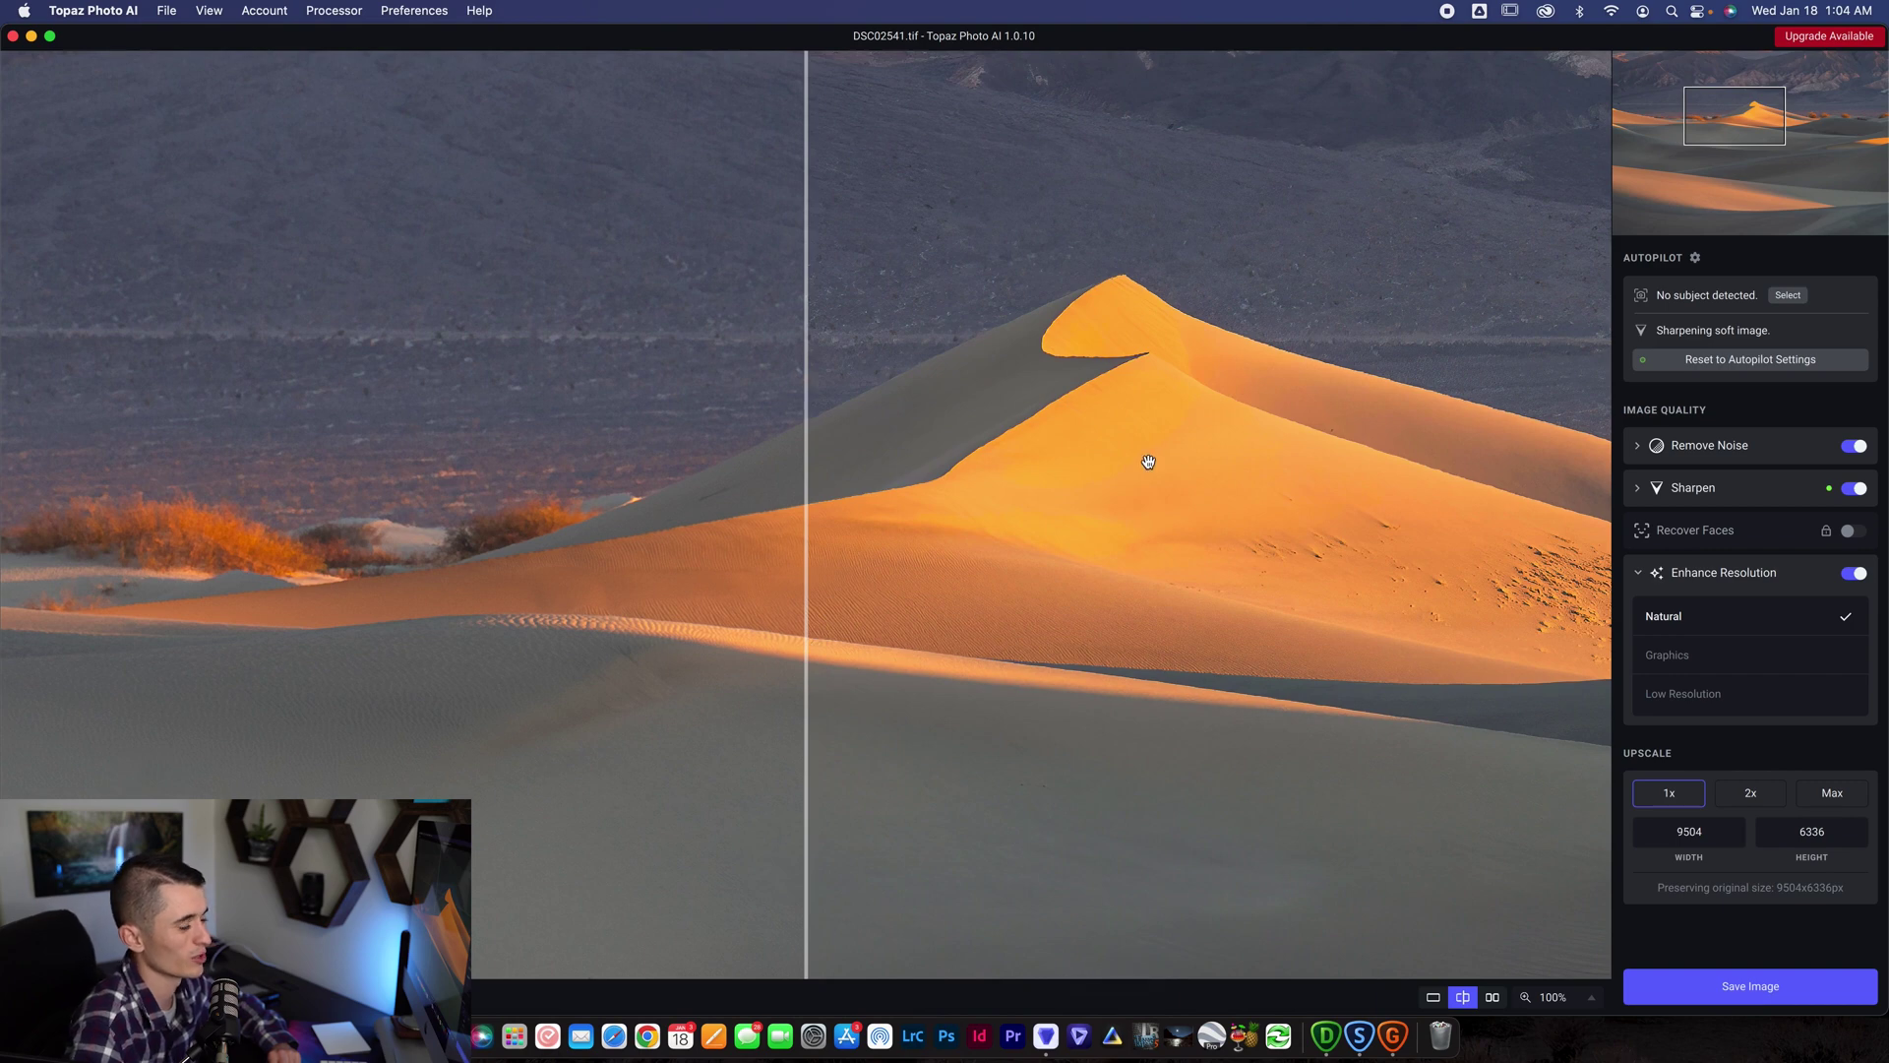